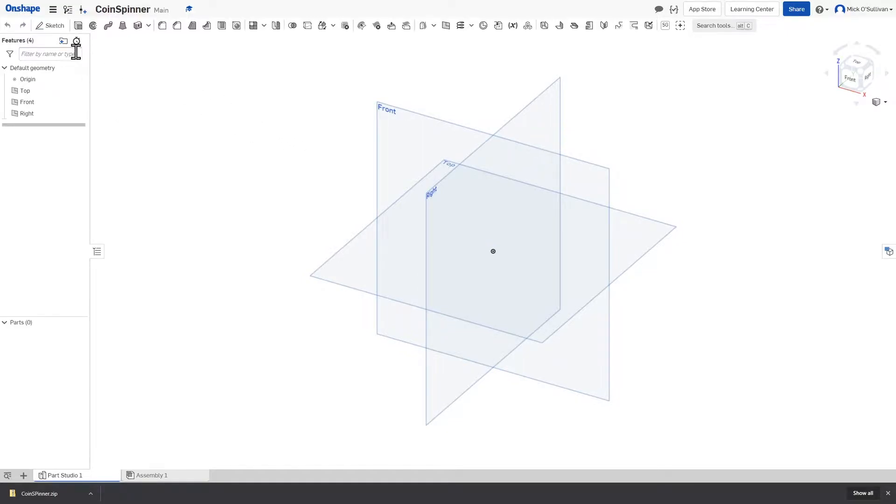
Step: Start a new sketch on the Top plane and view it face-on
{"action": "left_click", "coordinate": [52, 26]}
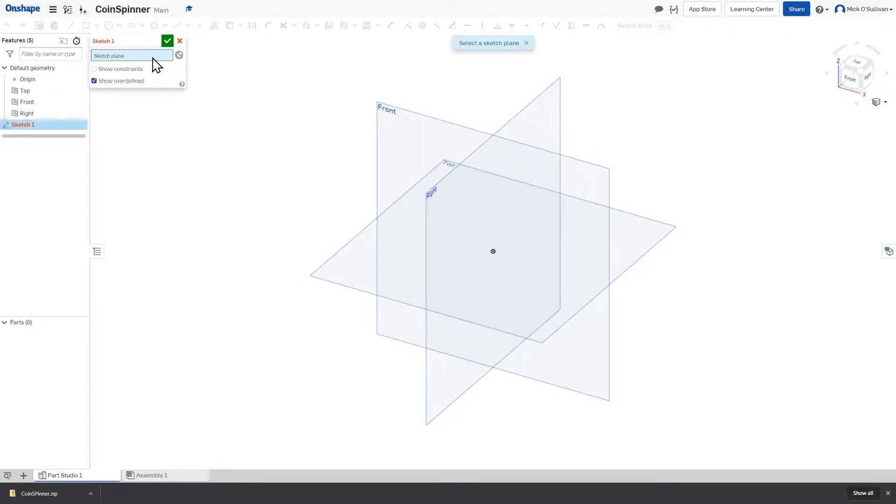
{"action": "left_click", "coordinate": [359, 231]}
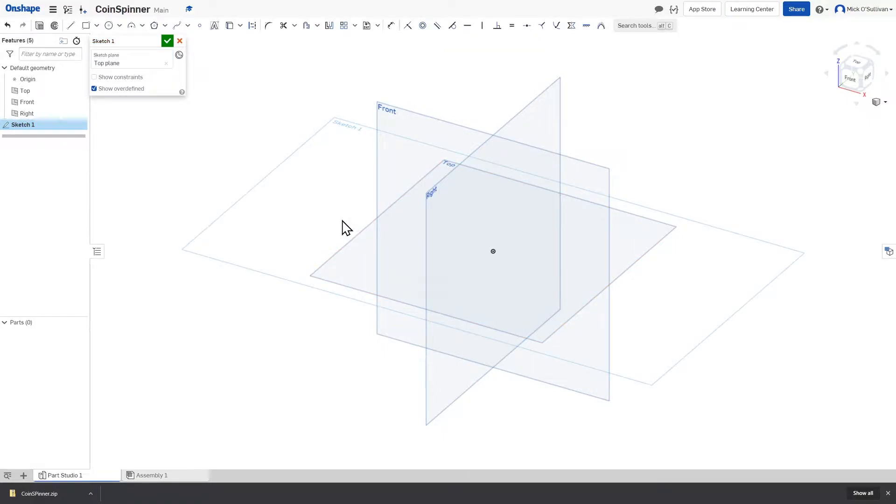
{"action": "right_click", "coordinate": [343, 222]}
{"action": "left_click", "coordinate": [376, 284]}
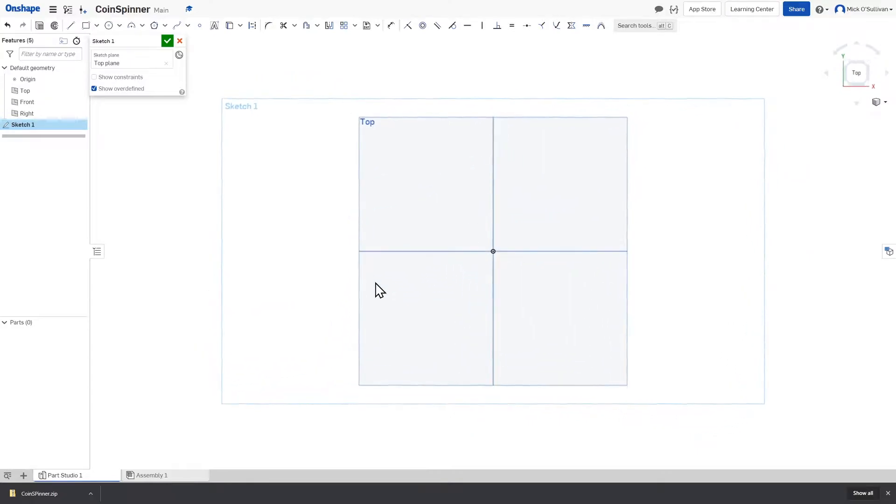
{"action": "scroll", "coordinate": [577, 289], "scroll_direction": "up", "scroll_amount": 3}
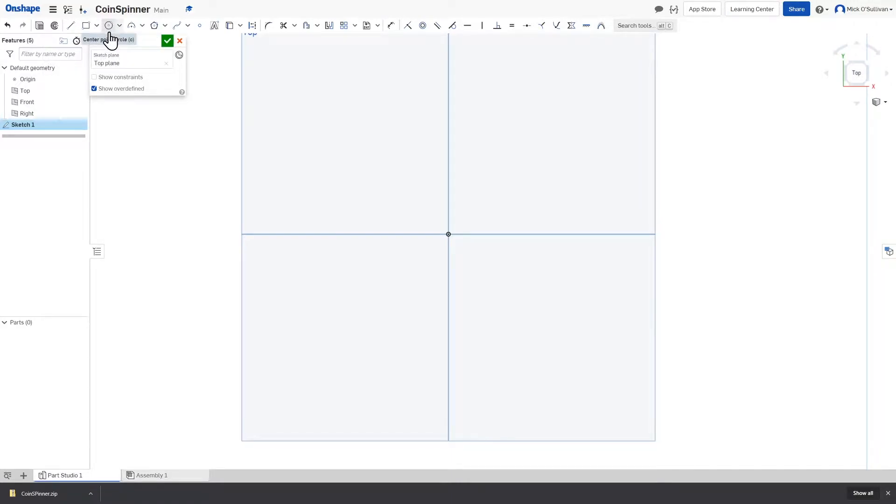
Step: Sketch a circle centred on the origin with a diameter of 22 mm
{"action": "key", "text": "c"}
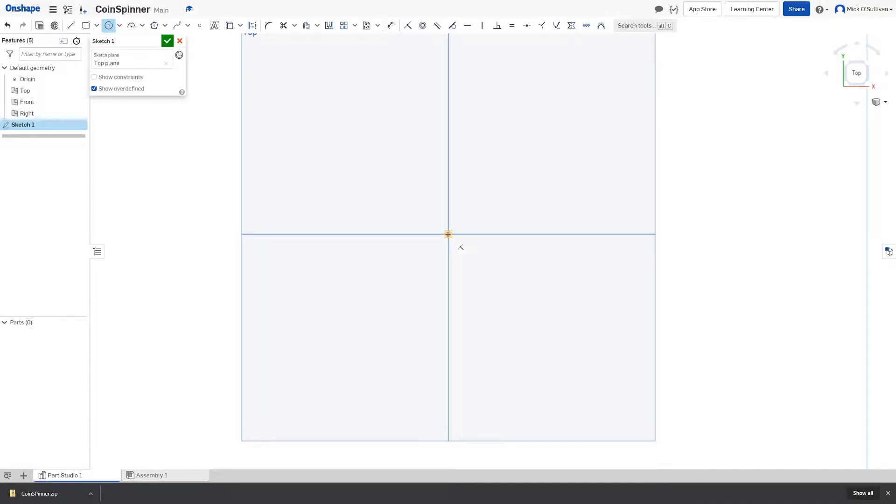
{"action": "left_click", "coordinate": [448, 233]}
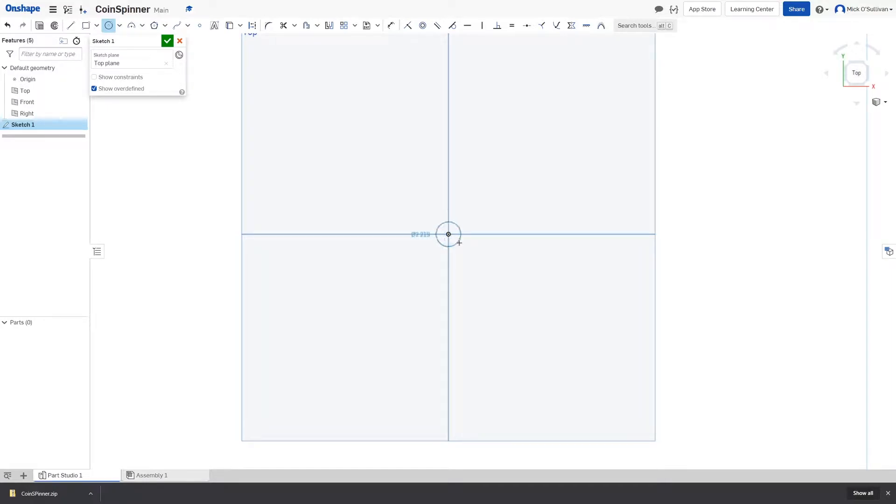
{"action": "left_click", "coordinate": [491, 265]}
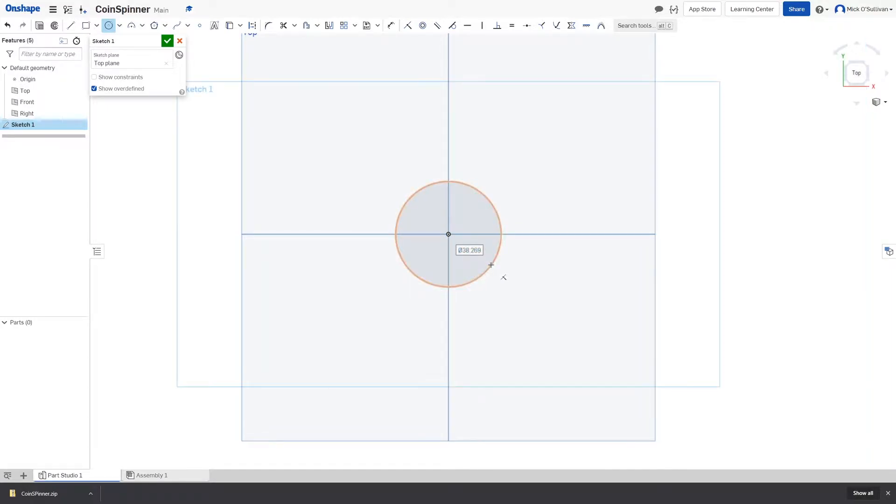
{"action": "type", "text": "22"}
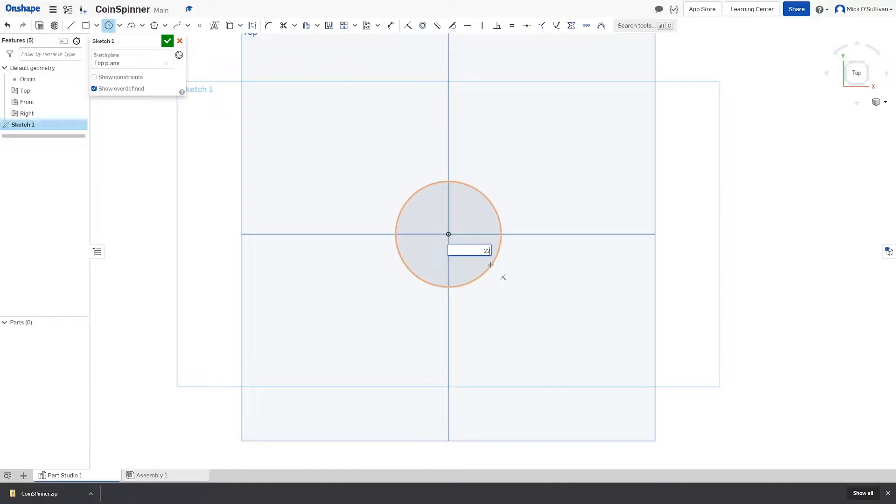
{"action": "key", "text": "Return"}
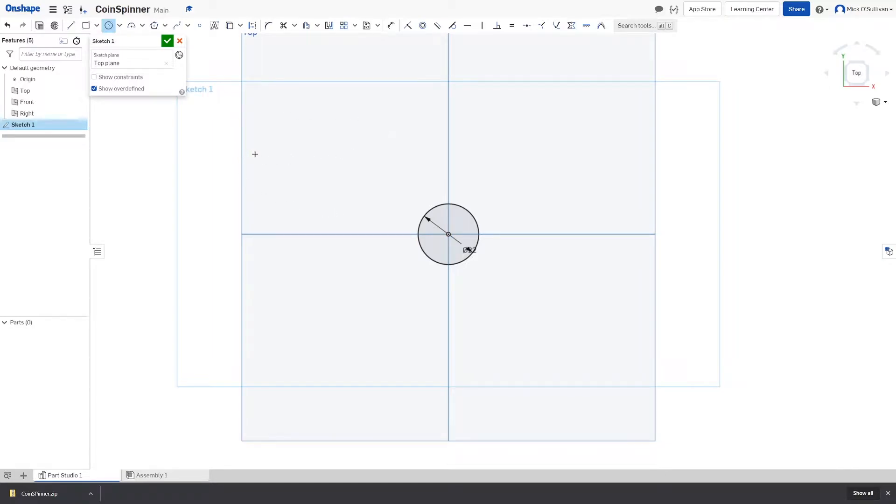
Step: Offset the 22 mm circle outward by 3 mm to form a concentric ring
{"action": "key", "text": "u"}
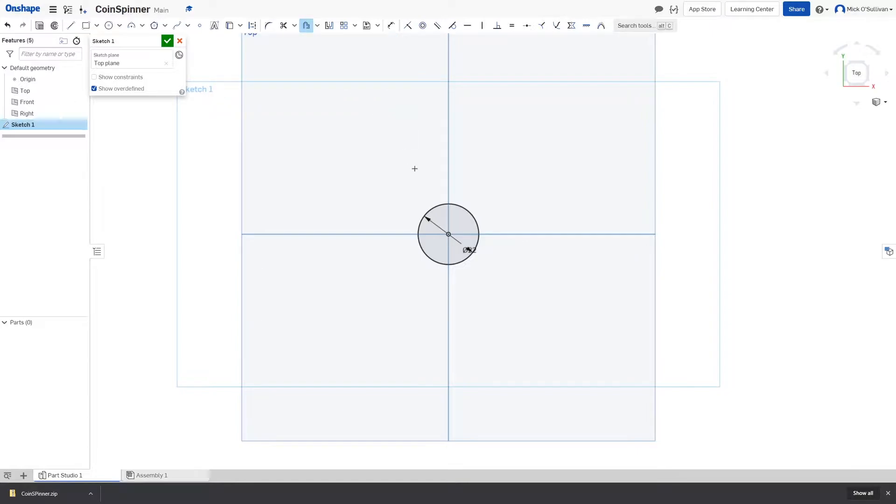
{"action": "left_click", "coordinate": [436, 208]}
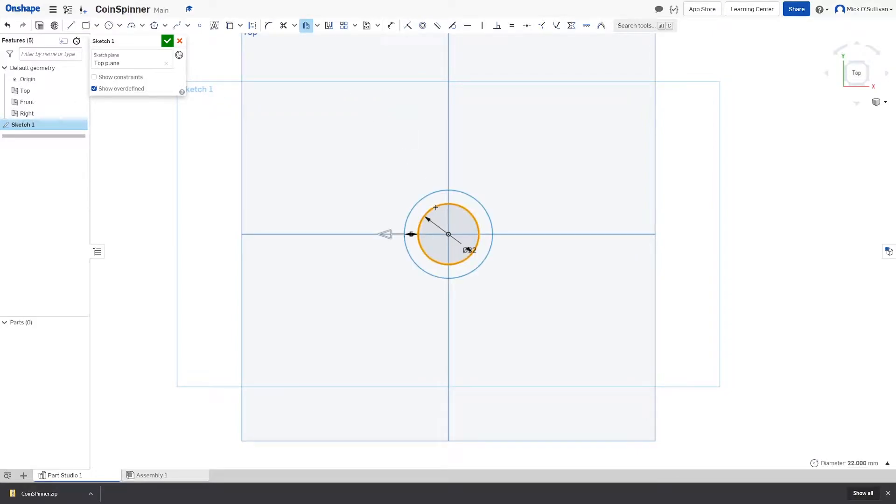
{"action": "left_click", "coordinate": [435, 207]}
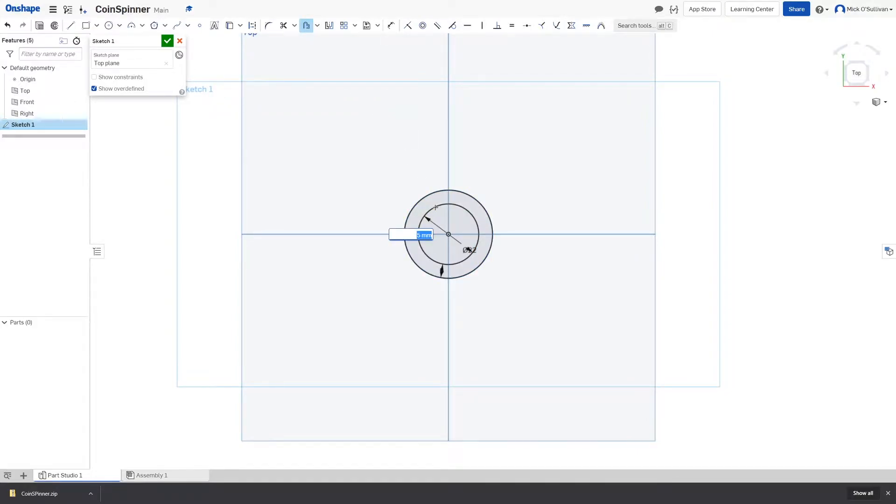
{"action": "type", "text": "3"}
{"action": "key", "text": "Return"}
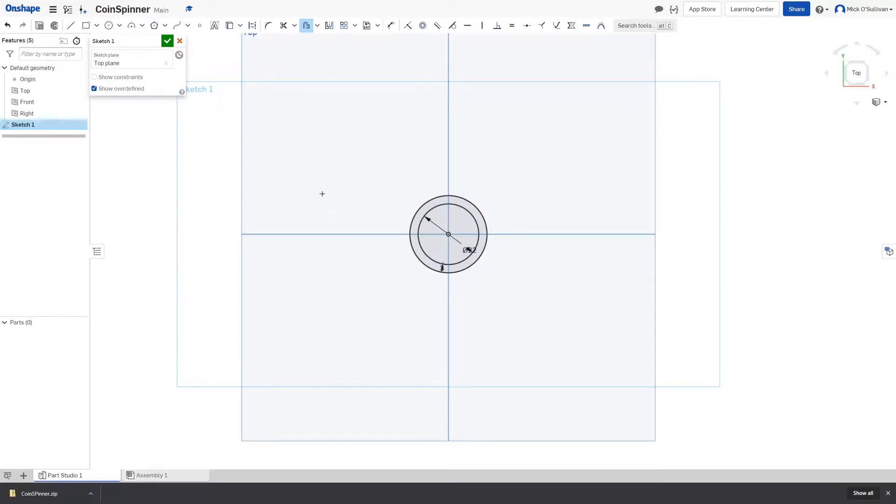
Step: Sketch a 25 mm diameter circle on the horizontal axis, well to the left of the central ring
{"action": "key", "text": "c"}
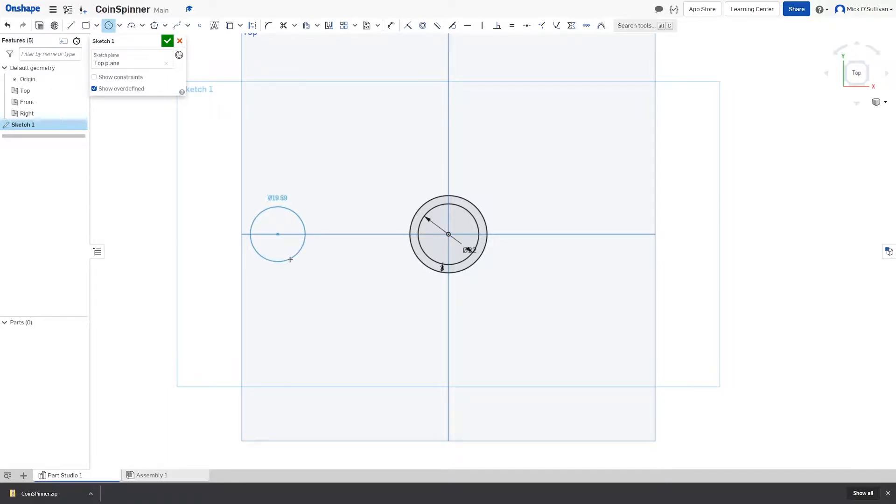
{"action": "key", "text": "Escape"}
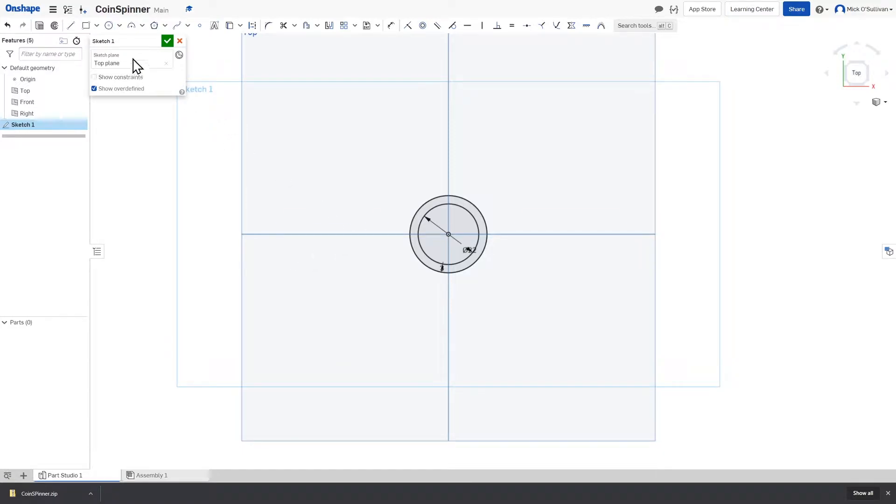
{"action": "left_click", "coordinate": [108, 26]}
{"action": "left_click", "coordinate": [267, 233]}
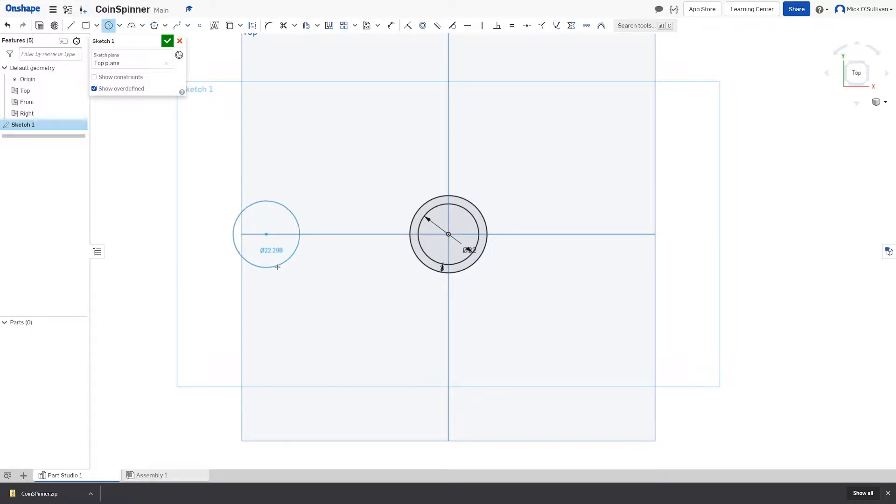
{"action": "left_click", "coordinate": [281, 281]}
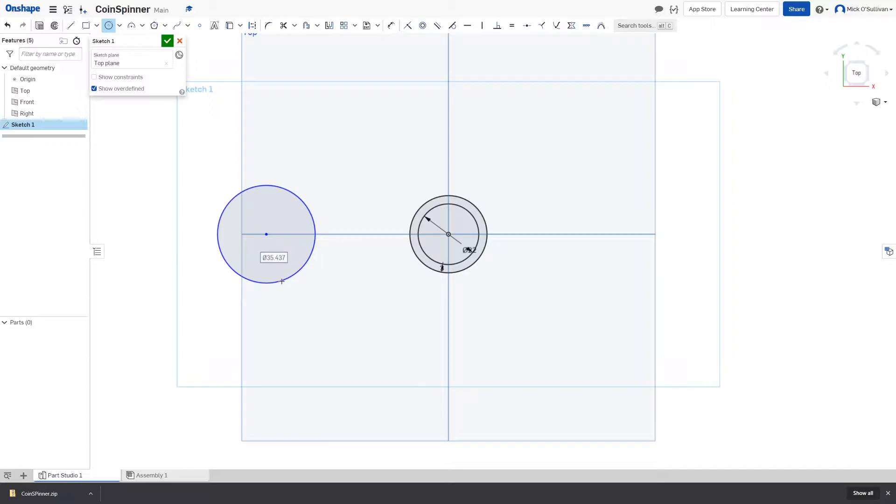
{"action": "type", "text": "25"}
{"action": "key", "text": "Return"}
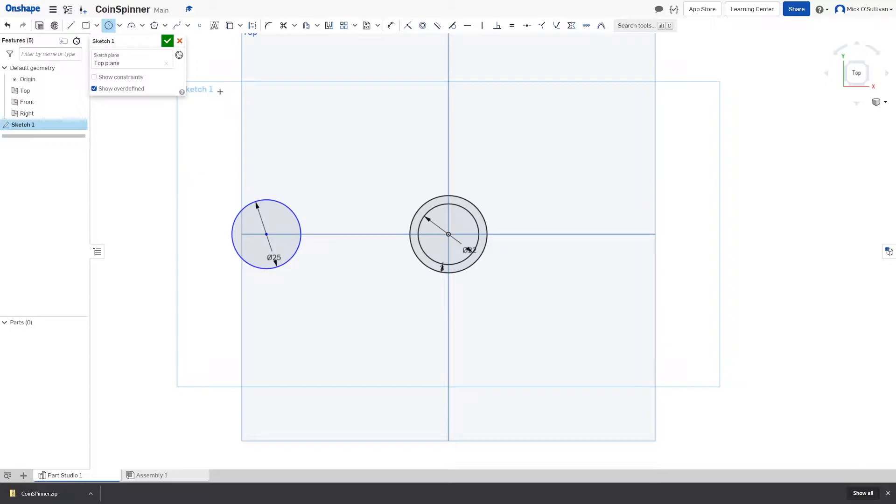
Step: Offset the 25 mm circle outward by 3 mm to form a second ring
{"action": "key", "text": "u"}
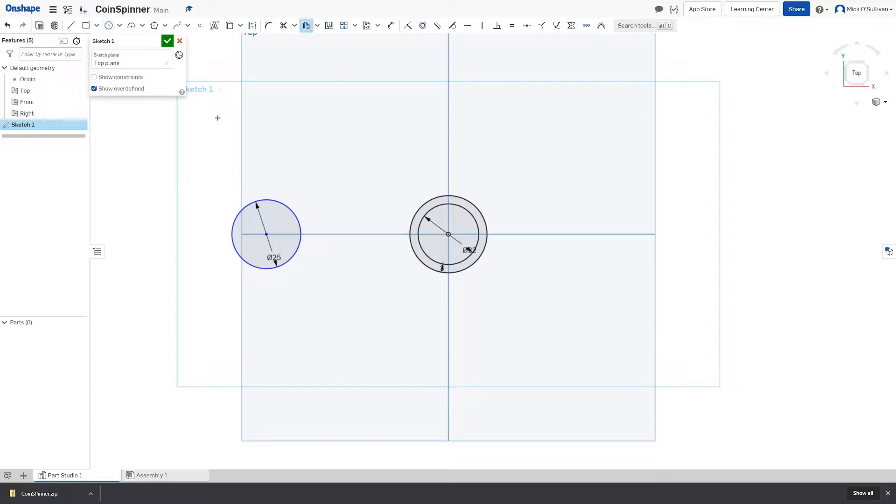
{"action": "left_click", "coordinate": [254, 202]}
{"action": "left_click", "coordinate": [248, 193]}
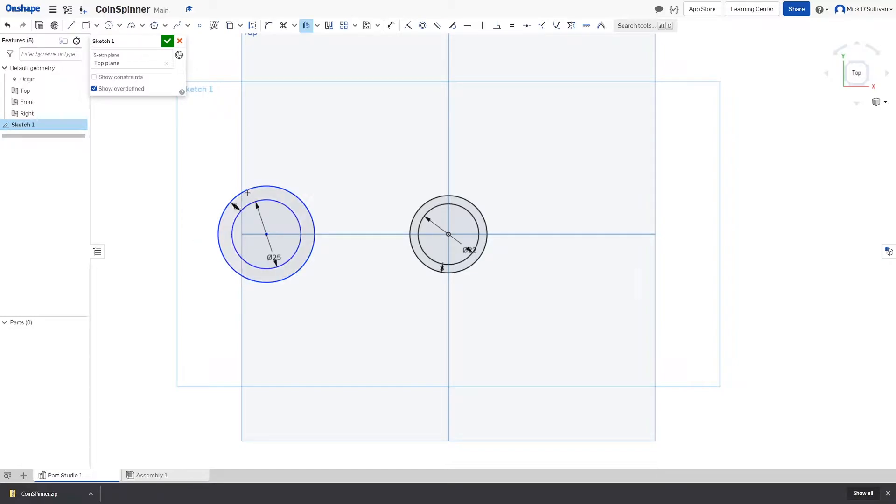
{"action": "type", "text": "3"}
{"action": "key", "text": "Return"}
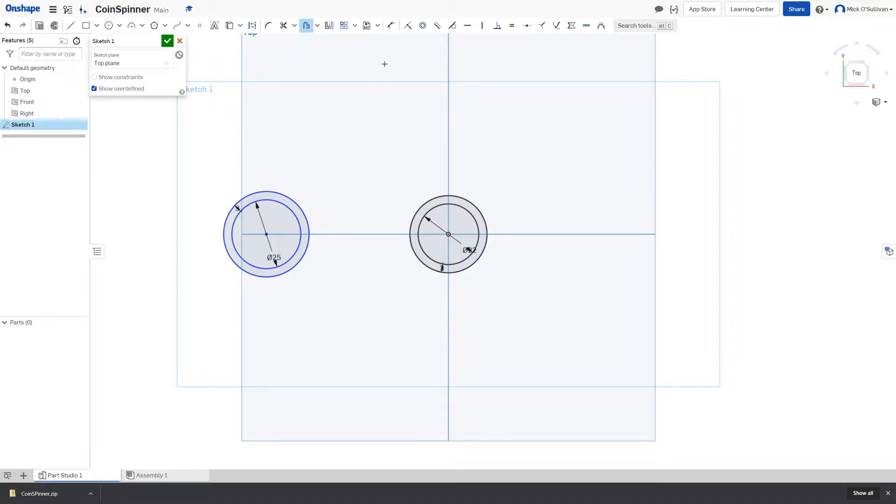
Step: Dimension the horizontal distance between the two ring centres and set it to 28 mm
{"action": "key", "text": "d"}
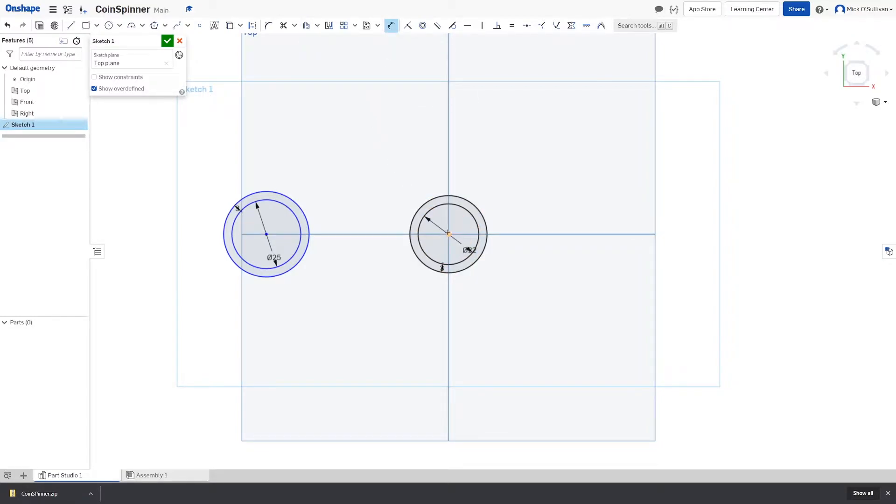
{"action": "left_click", "coordinate": [448, 234]}
{"action": "left_click", "coordinate": [266, 233]}
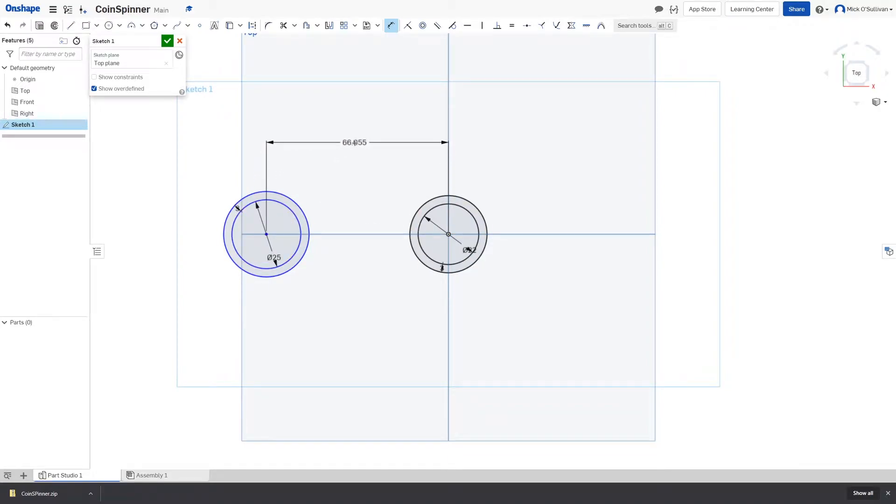
{"action": "left_click", "coordinate": [354, 143]}
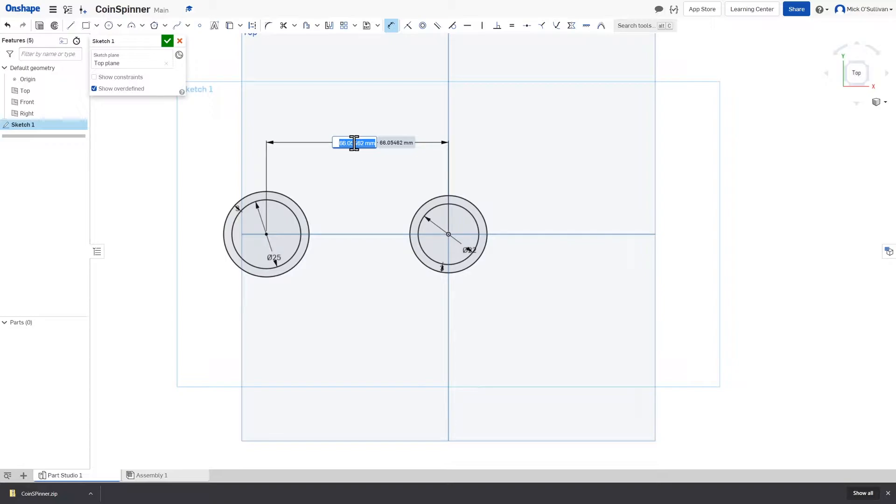
{"action": "type", "text": "28"}
{"action": "key", "text": "Return"}
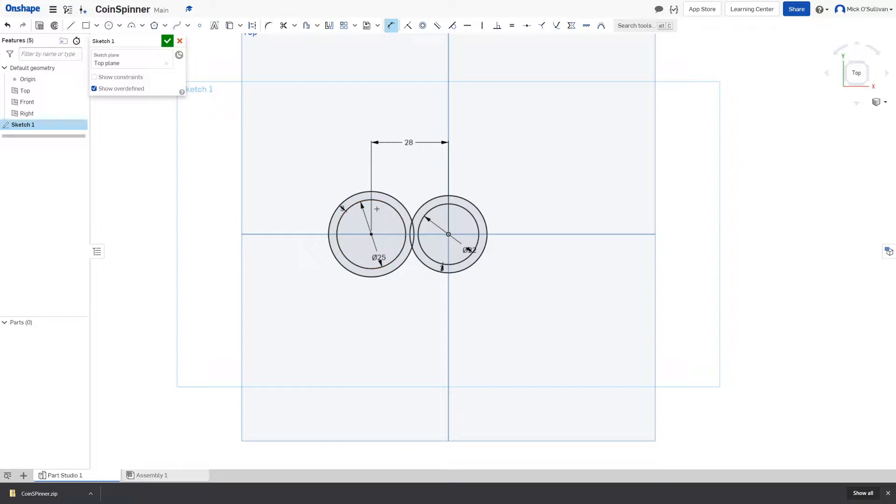
{"action": "left_click", "coordinate": [294, 28]}
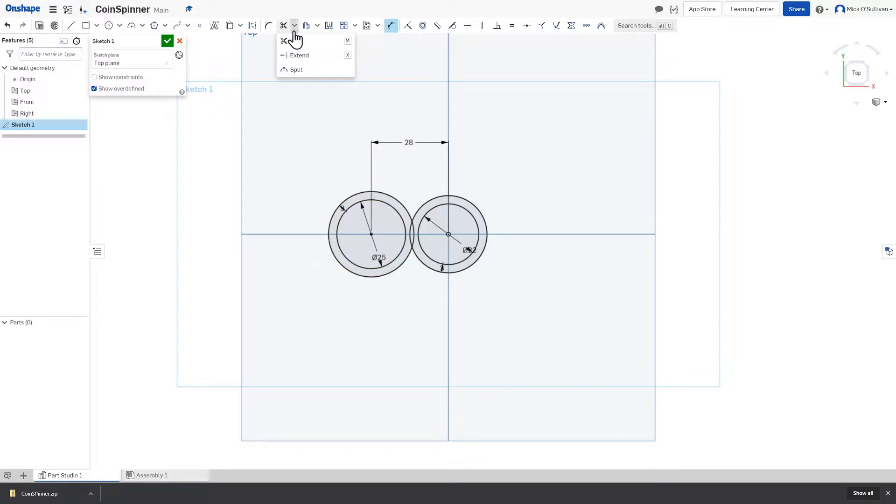
{"action": "left_click", "coordinate": [288, 59]}
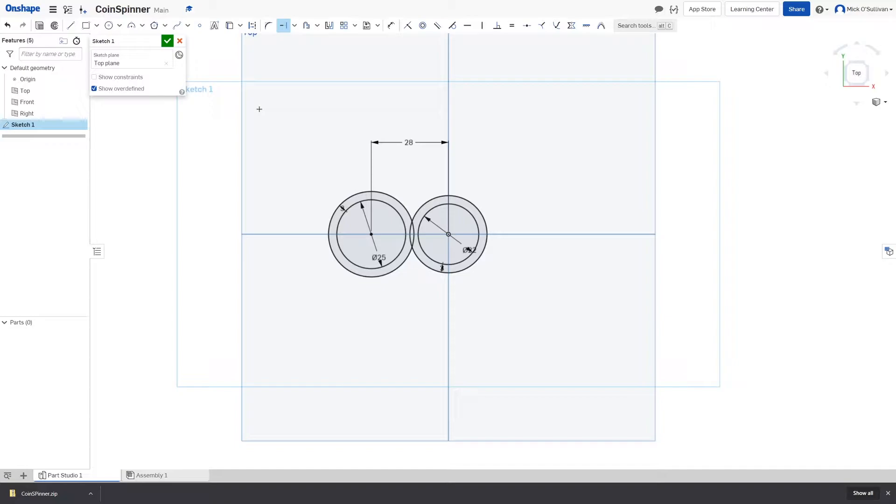
{"action": "key", "text": "m"}
Step: Mirror the two left ring circles across the vertical line of the Right plane
{"action": "left_click", "coordinate": [329, 25]}
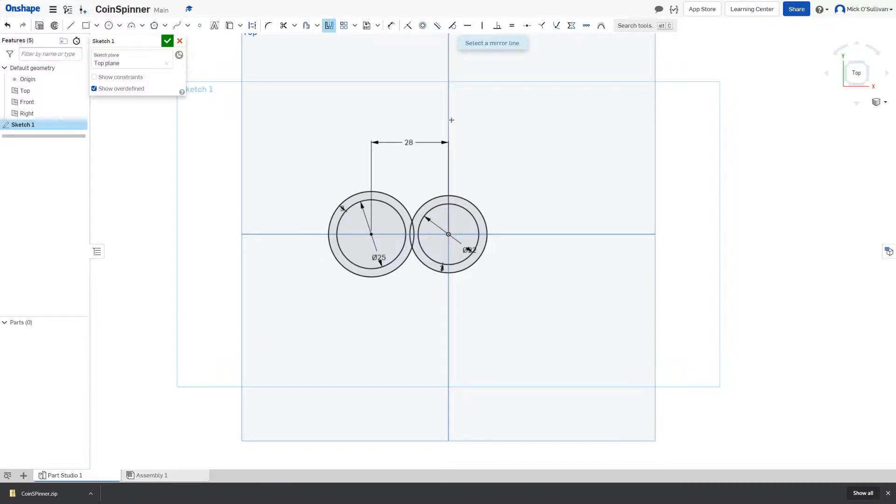
{"action": "left_click", "coordinate": [449, 120]}
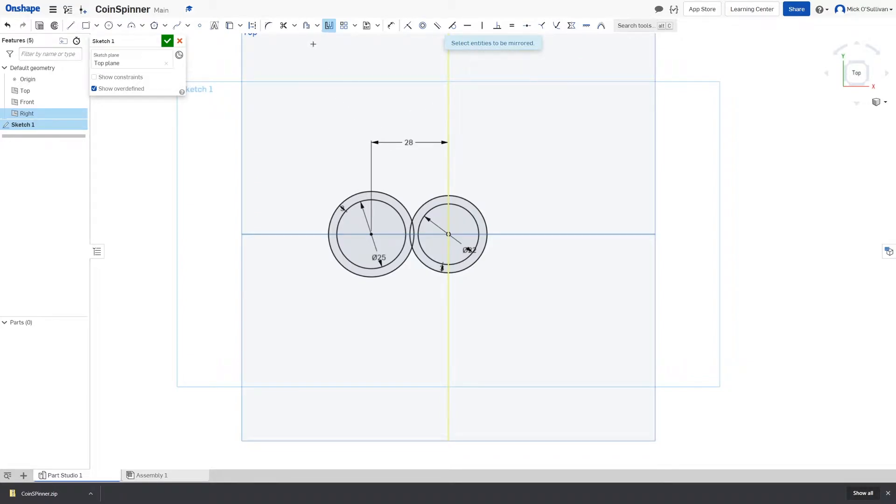
{"action": "left_click_drag", "start_coordinate": [279, 132], "coordinate": [308, 165]}
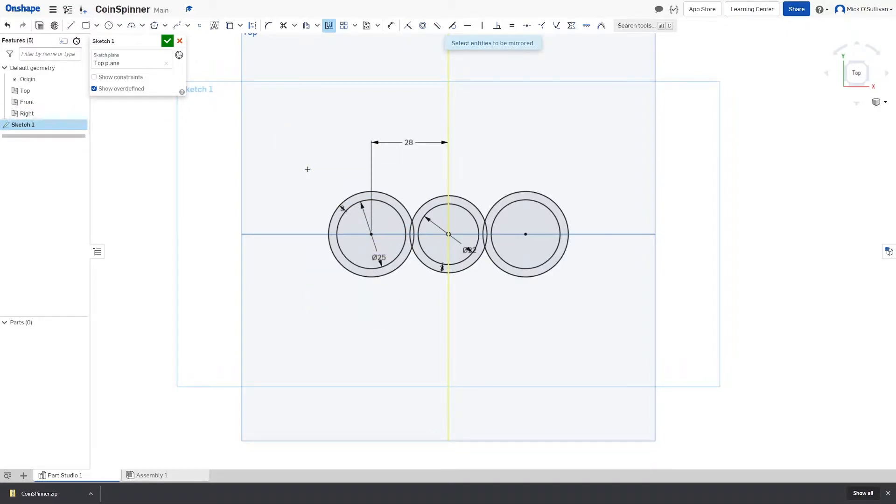
{"action": "left_click_drag", "start_coordinate": [324, 190], "coordinate": [374, 282]}
{"action": "left_click_drag", "start_coordinate": [308, 198], "coordinate": [310, 160]}
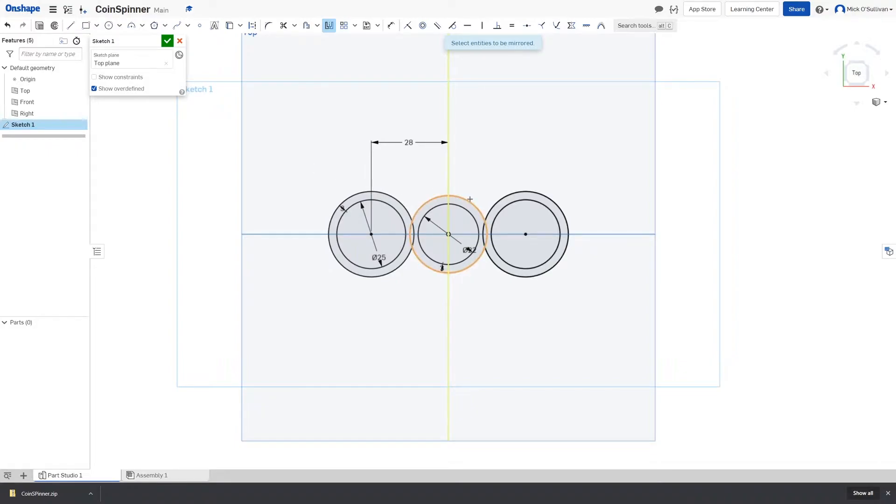
Step: Undo the mirrored circles and the 28 mm centre distance
{"action": "key", "text": "Escape"}
{"action": "key", "text": "ctrl+z"}
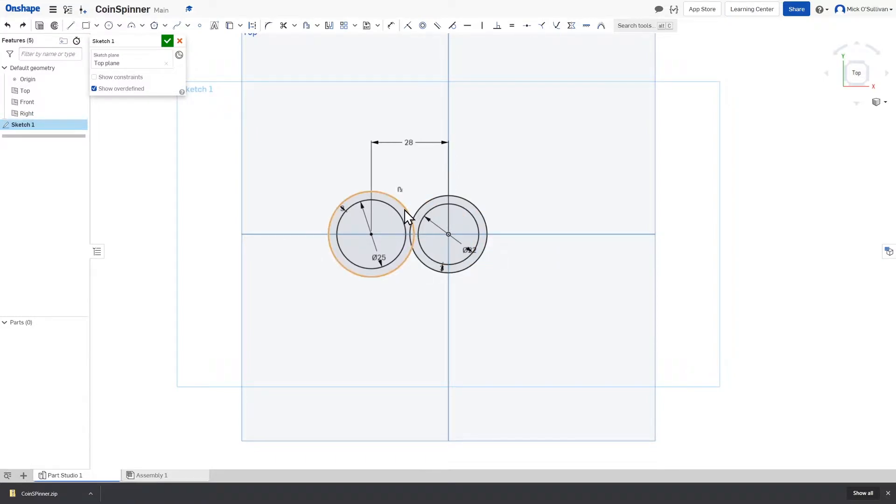
{"action": "key", "text": "ctrl+z"}
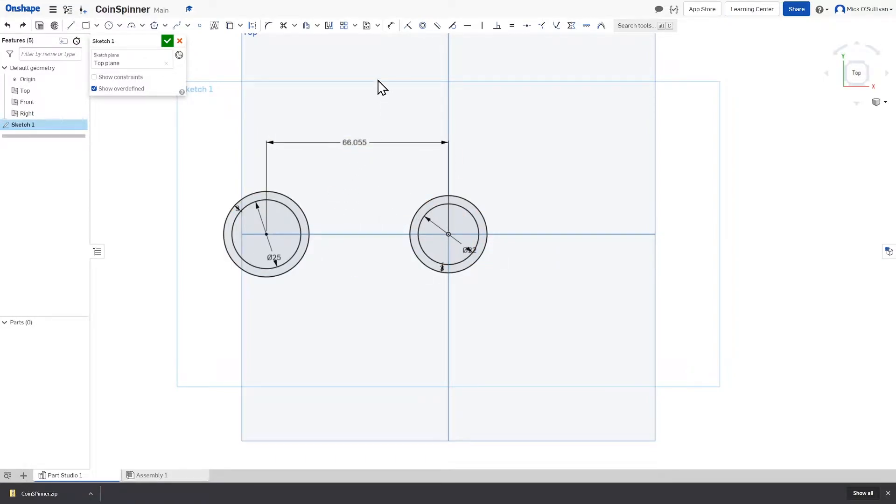
Step: Mirror the two circles of the 25 mm coin ring across the Right plane line
{"action": "left_click", "coordinate": [330, 26]}
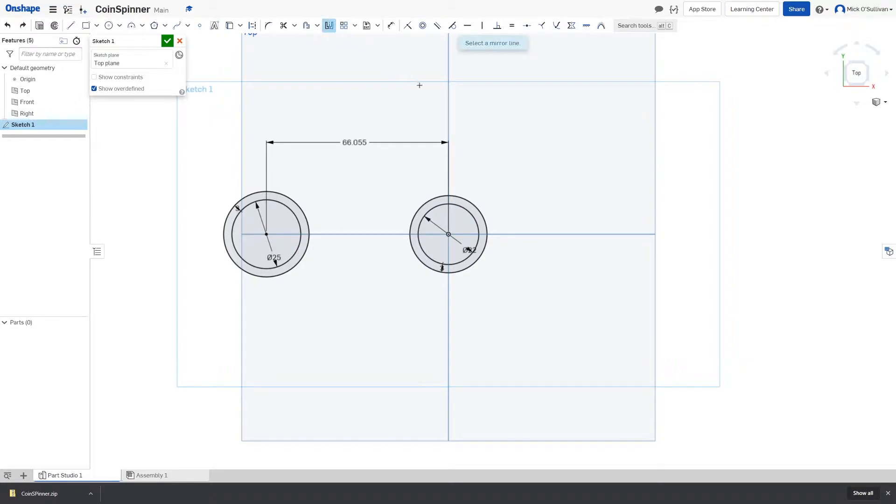
{"action": "left_click", "coordinate": [448, 101]}
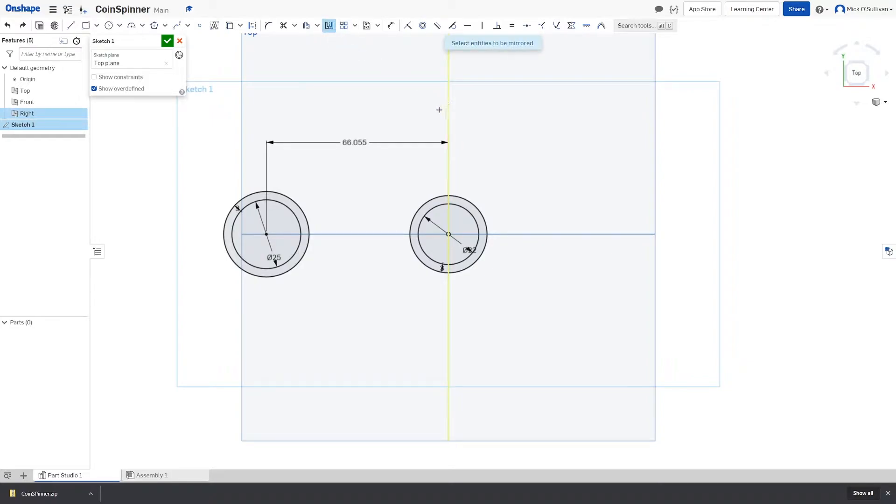
{"action": "left_click_drag", "start_coordinate": [201, 182], "coordinate": [345, 316]}
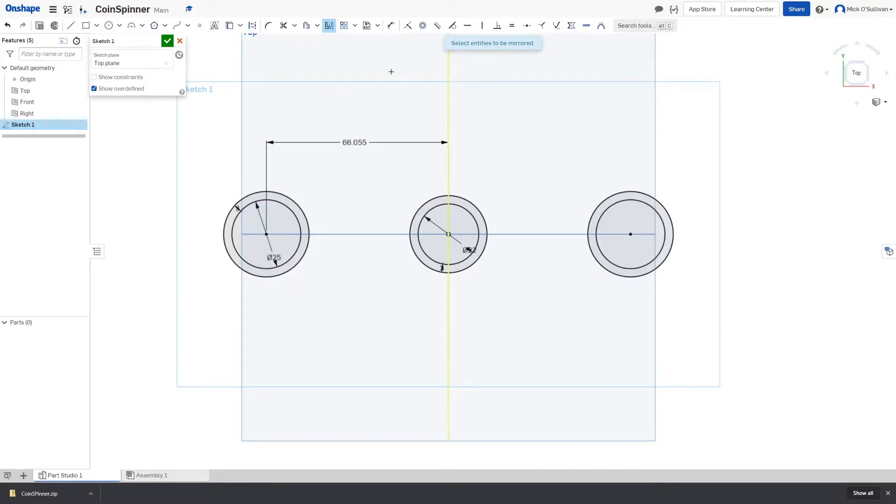
Step: Set the horizontal distance between the 25 mm ring's centre and the central ring's centre to 28 mm
{"action": "left_click", "coordinate": [391, 26]}
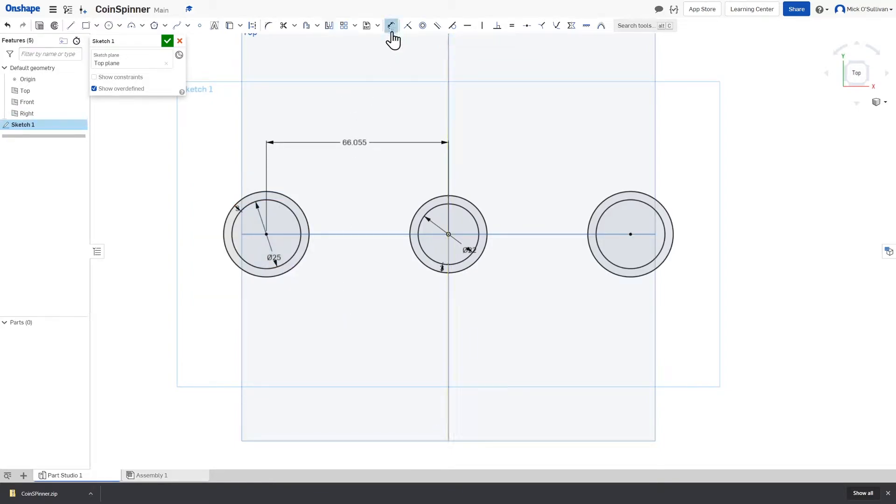
{"action": "double_click", "coordinate": [356, 141]}
{"action": "type", "text": "2"}
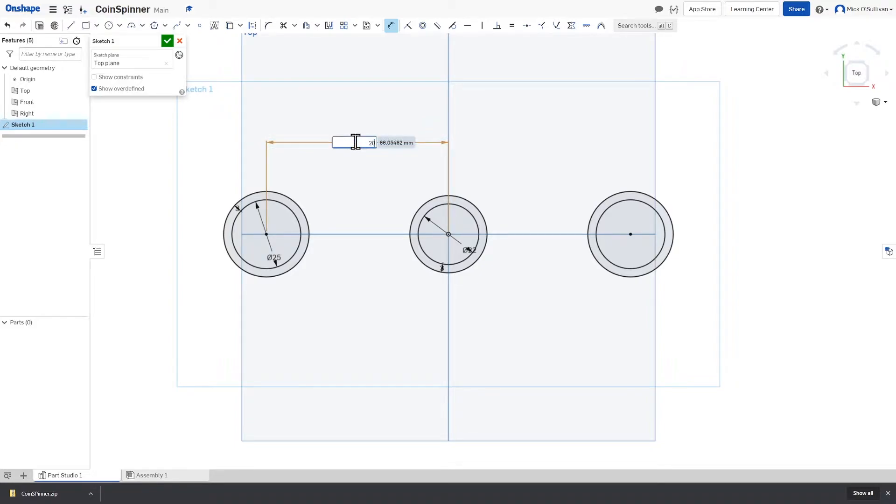
{"action": "type", "text": "8"}
{"action": "key", "text": "Return"}
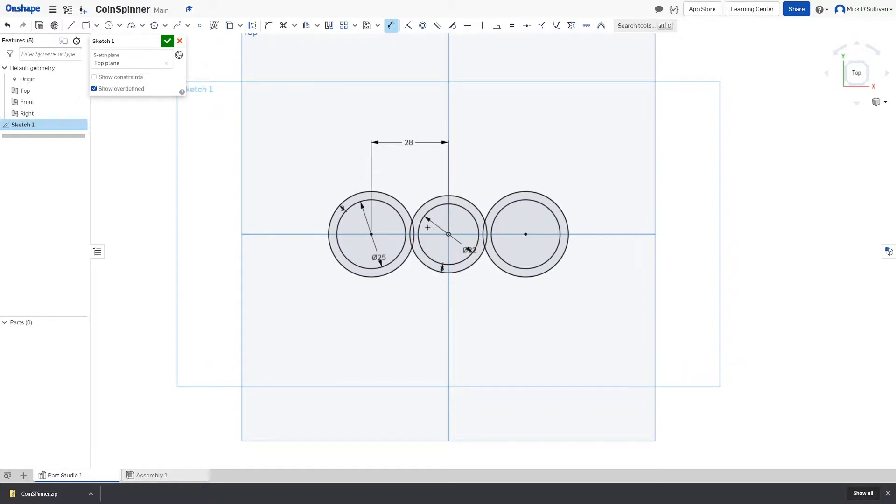
Step: Trim the overlapping outer arcs where the central ring meets both coin rings, and finish the sketch
{"action": "key", "text": "m"}
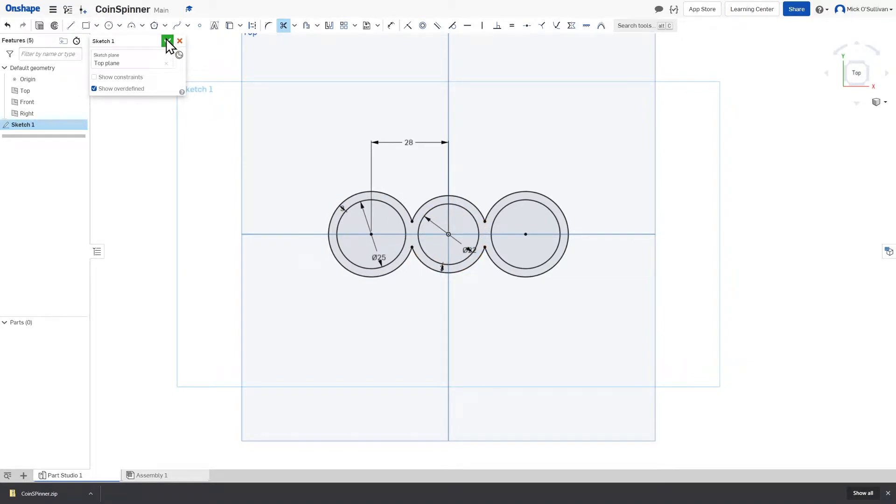
{"action": "left_click", "coordinate": [168, 41]}
{"action": "key", "text": "shift+7"}
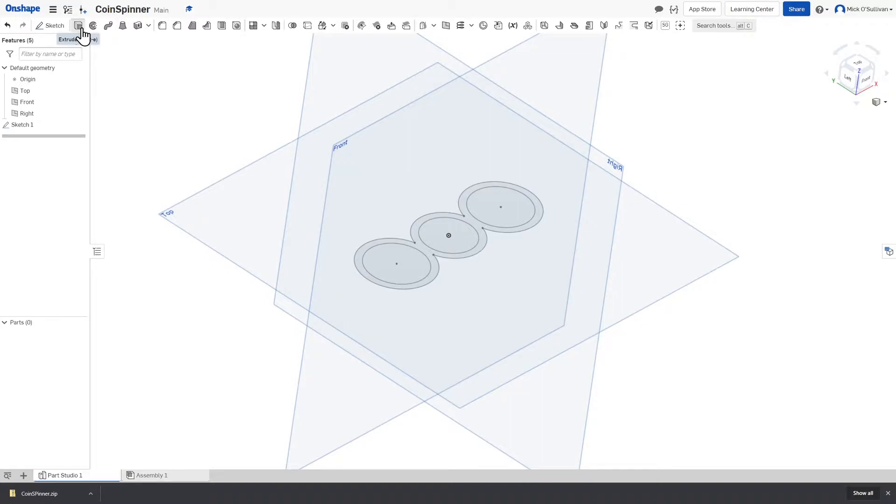
Step: Start a new blind solid extrusion using the faces of Sketch 1
{"action": "left_click", "coordinate": [78, 26]}
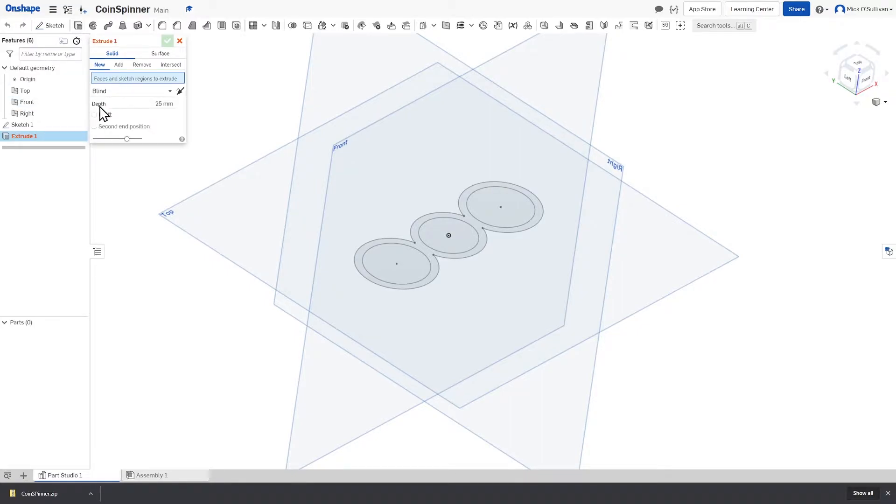
{"action": "left_click", "coordinate": [43, 125]}
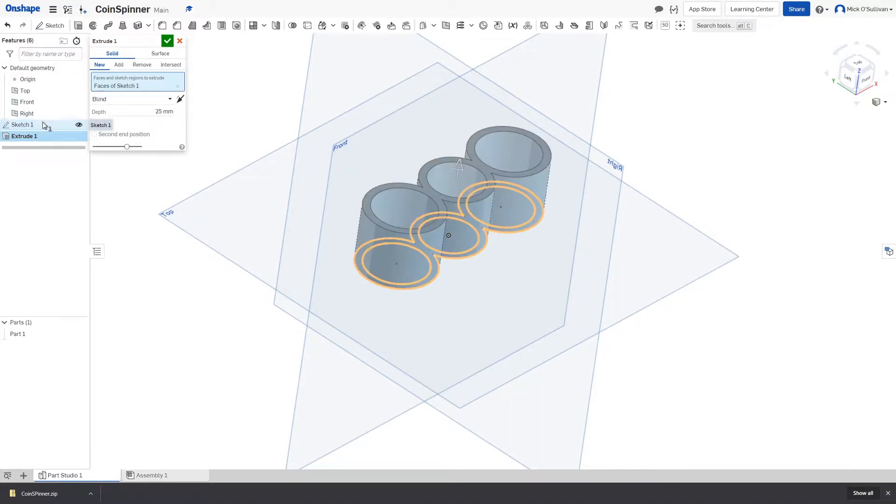
{"action": "left_click", "coordinate": [148, 99]}
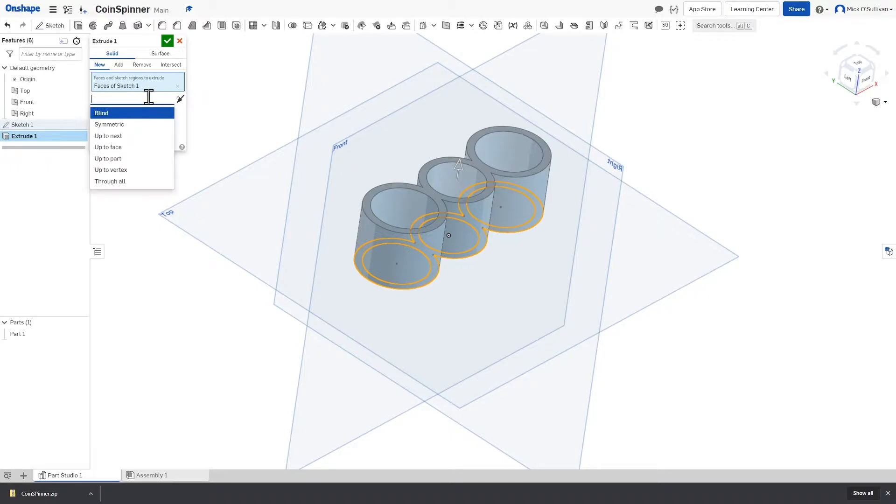
{"action": "left_click", "coordinate": [131, 123]}
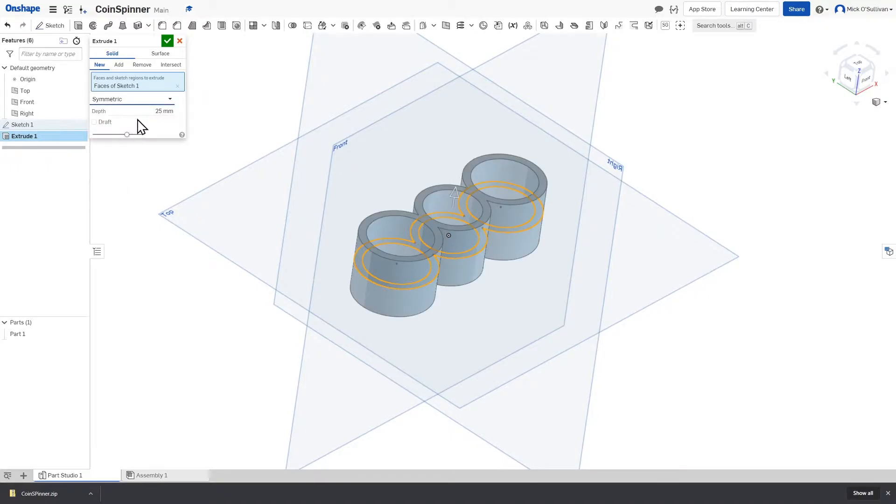
{"action": "left_click", "coordinate": [168, 99]}
{"action": "left_click", "coordinate": [149, 111]}
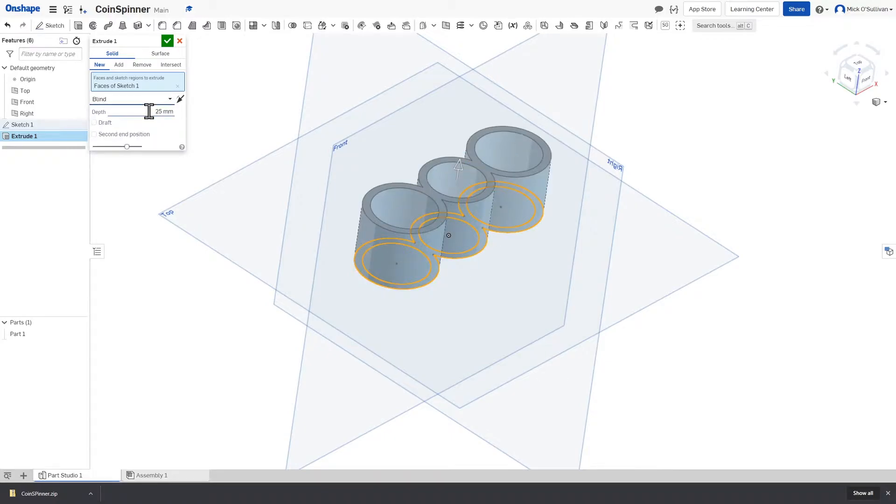
Step: Reduce the blind extrusion depth to make a thin ring body, and accept the extrusion
{"action": "left_click", "coordinate": [148, 111]}
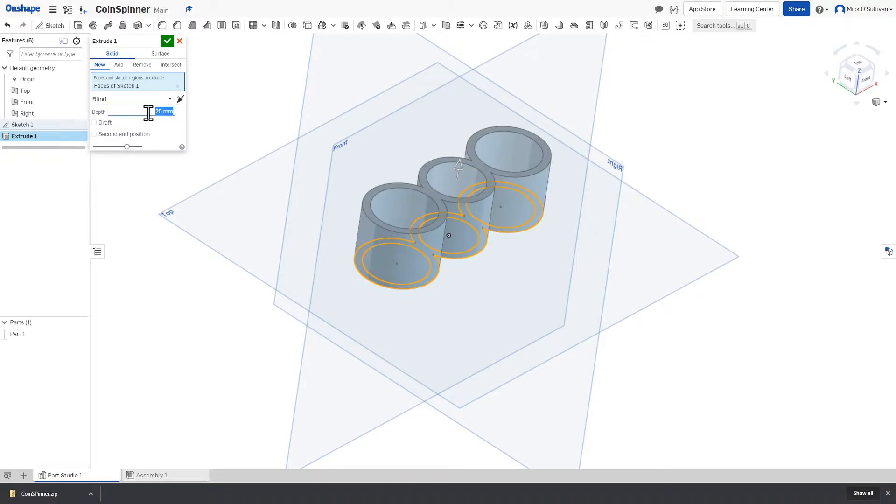
{"action": "key", "text": "Return"}
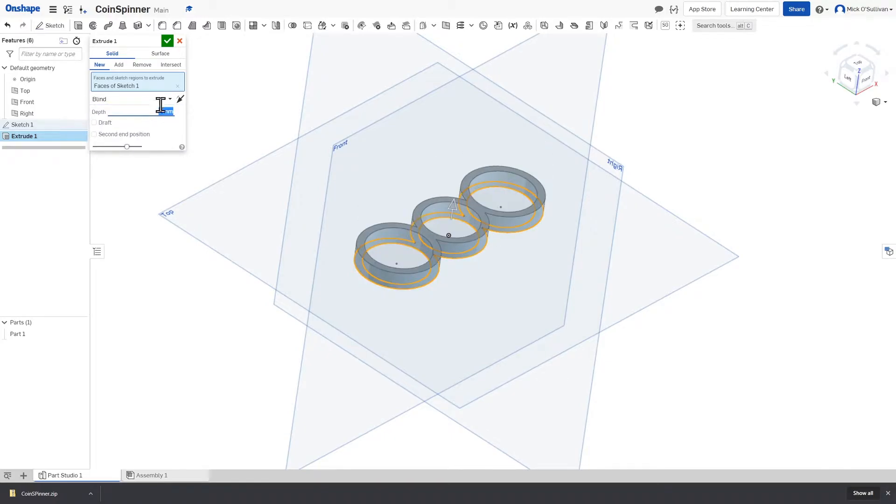
{"action": "left_click", "coordinate": [168, 43]}
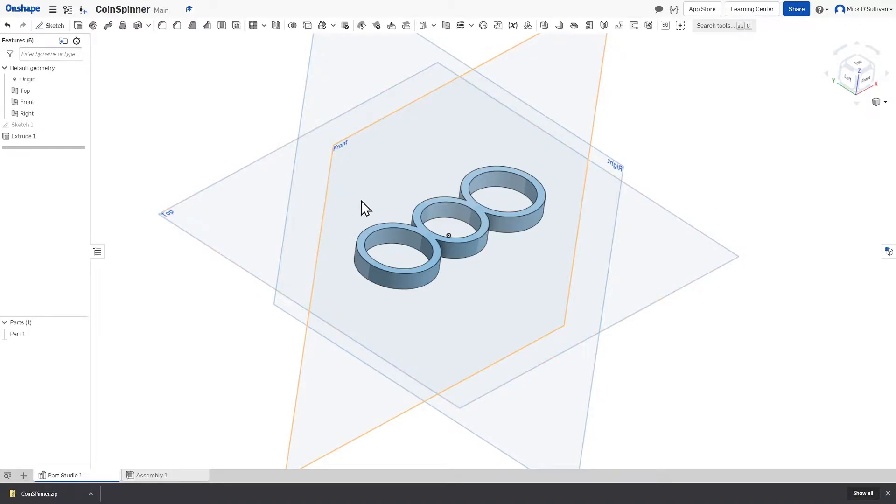
Step: Examine the junctions between the extruded rings from above and close up, ending in an isometric view
{"action": "left_click", "coordinate": [858, 65]}
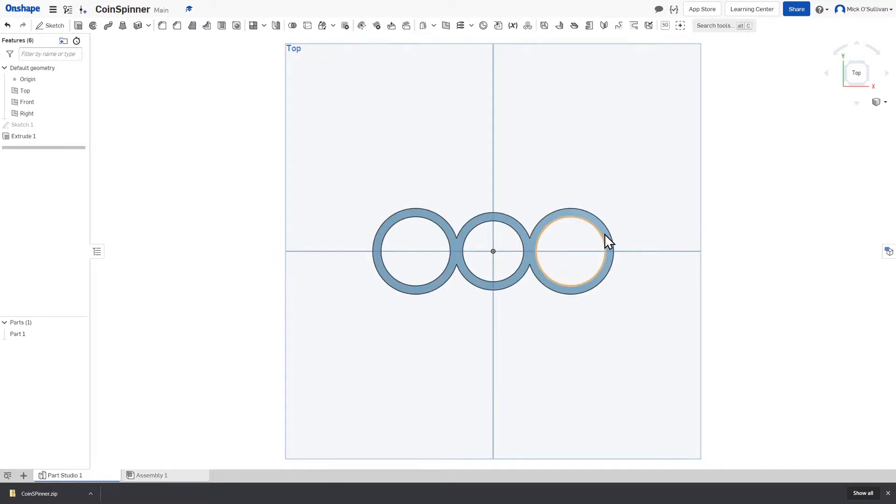
{"action": "right_click_drag", "start_coordinate": [530, 309], "coordinate": [502, 290]}
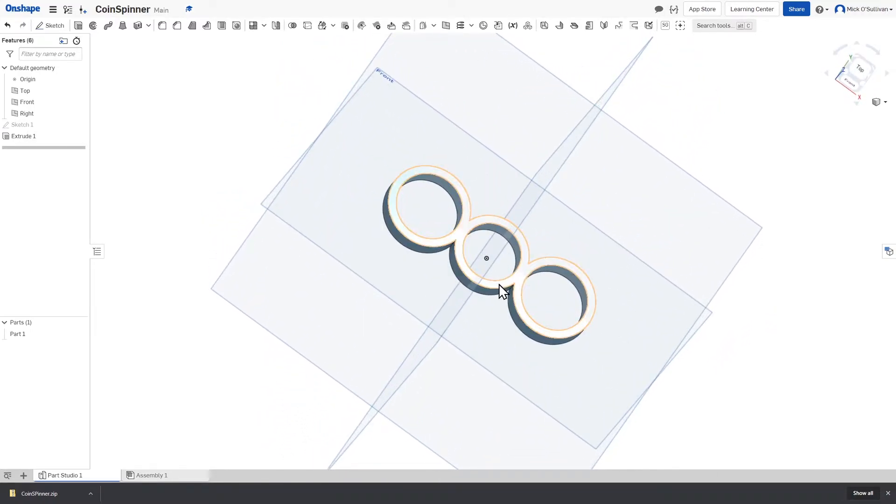
{"action": "scroll", "coordinate": [473, 283], "scroll_direction": "up", "scroll_amount": 5}
{"action": "middle_click_drag", "start_coordinate": [464, 279], "coordinate": [377, 360]}
{"action": "mouse_move", "coordinate": [380, 366]}
{"action": "right_mouse_down"}
{"action": "mouse_move", "coordinate": [406, 331]}
{"action": "mouse_move", "coordinate": [344, 326]}
{"action": "mouse_move", "coordinate": [420, 336]}
{"action": "mouse_move", "coordinate": [390, 368]}
{"action": "mouse_move", "coordinate": [372, 370]}
{"action": "right_mouse_up"}
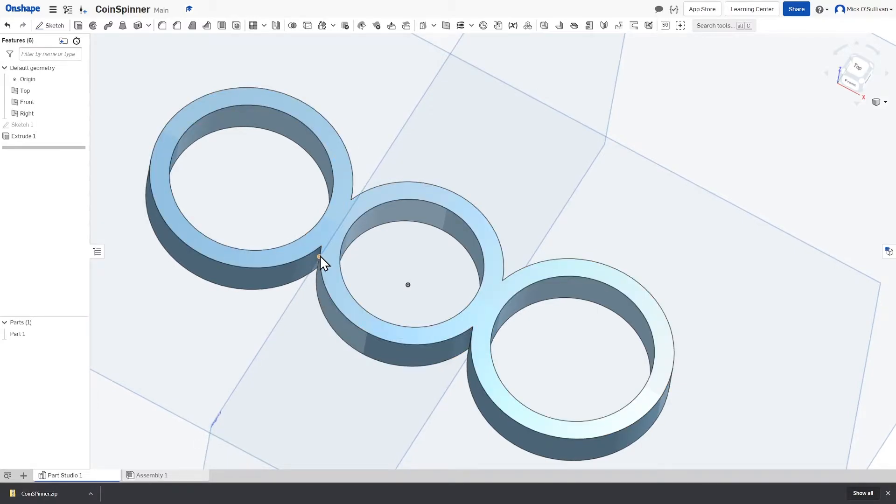
{"action": "scroll", "coordinate": [320, 250], "scroll_direction": "up", "scroll_amount": 5}
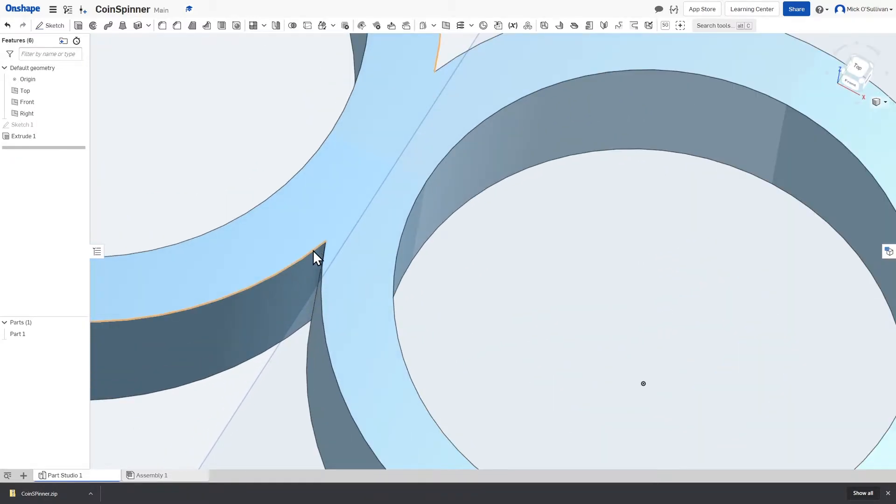
{"action": "scroll", "coordinate": [326, 263], "scroll_direction": "down", "scroll_amount": 6}
{"action": "right_click_drag", "start_coordinate": [324, 270], "coordinate": [334, 312]}
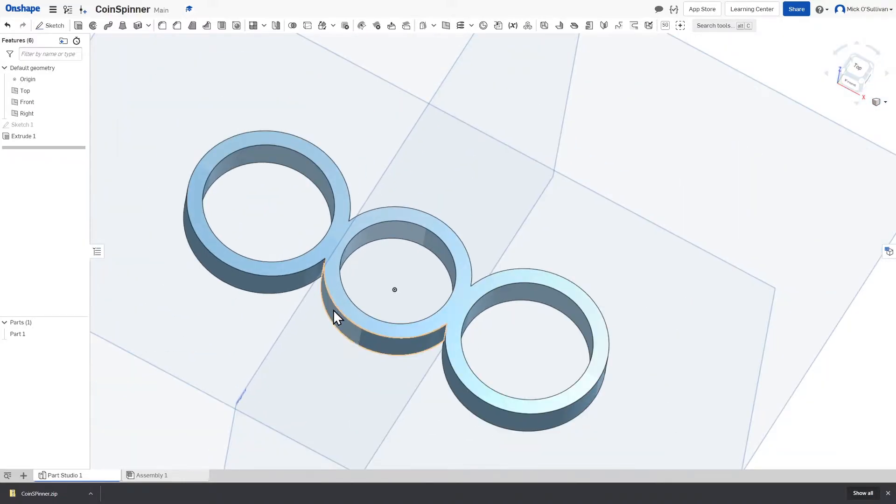
{"action": "right_click_drag", "start_coordinate": [359, 353], "coordinate": [402, 327]}
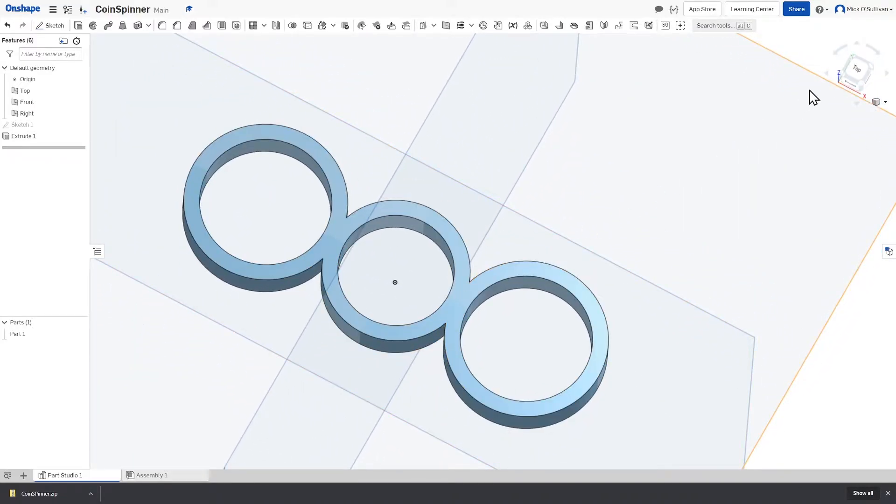
{"action": "left_click", "coordinate": [881, 103]}
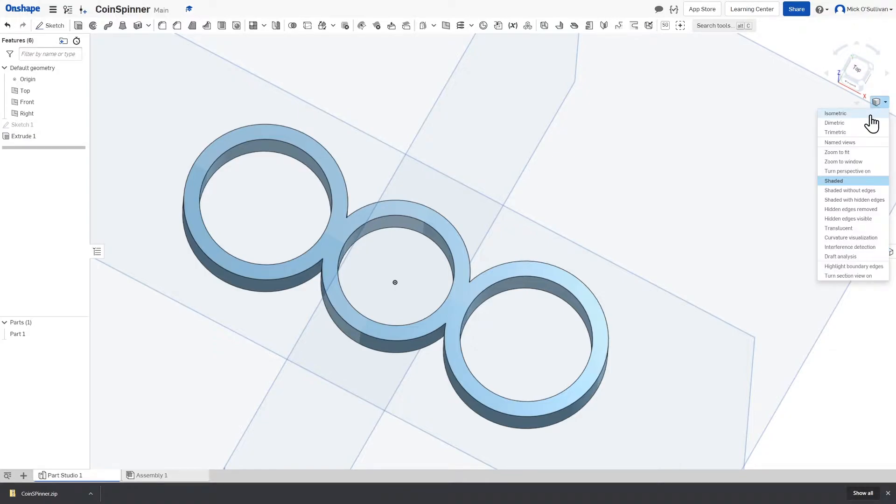
{"action": "left_click", "coordinate": [835, 113]}
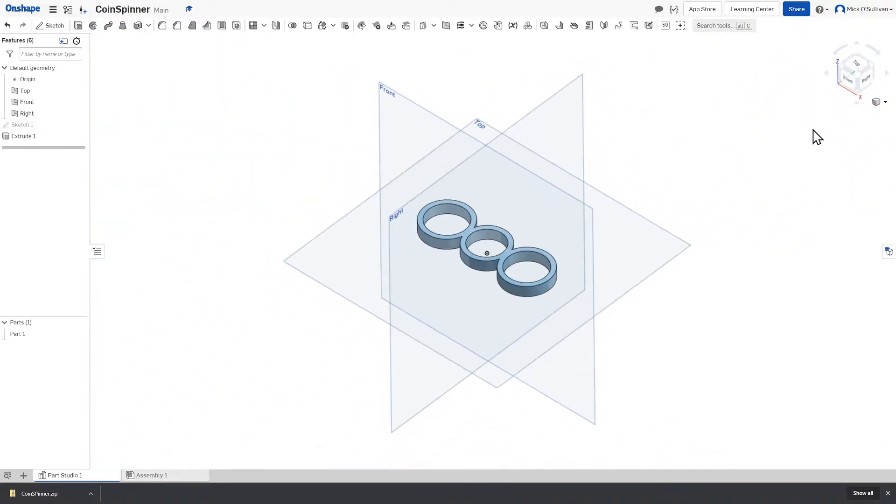
Step: Fillet three of the four vertical corner edges where the rings meet with a 5 mm circular radius
{"action": "left_click", "coordinate": [160, 28]}
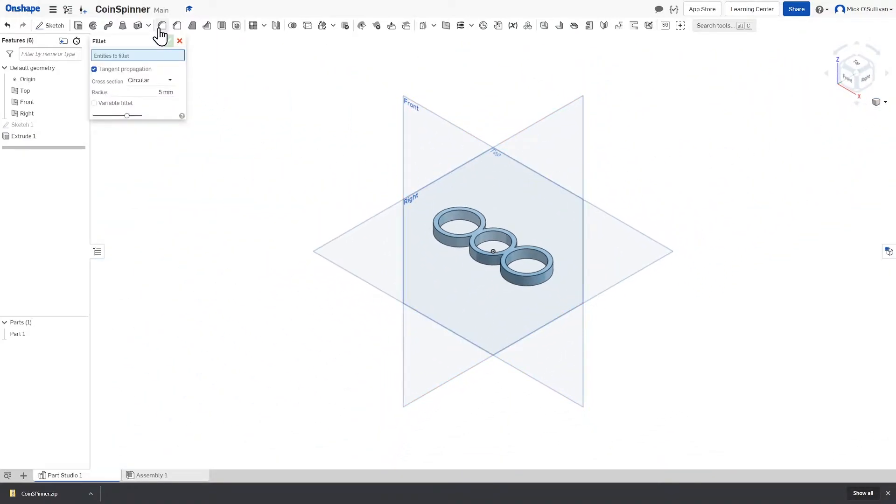
{"action": "scroll", "coordinate": [440, 260], "scroll_direction": "up", "scroll_amount": 10}
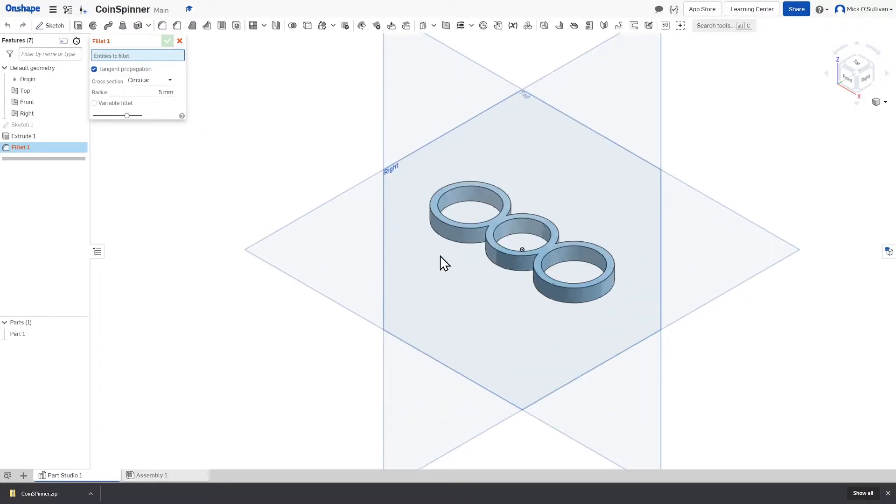
{"action": "right_click_drag", "start_coordinate": [482, 256], "coordinate": [322, 190]}
{"action": "left_click", "coordinate": [320, 186]}
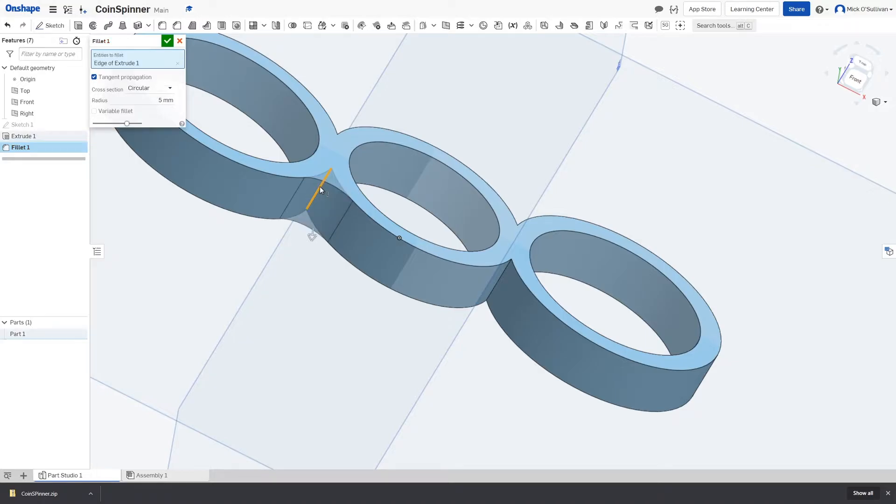
{"action": "left_click", "coordinate": [503, 278]}
{"action": "right_click_drag", "start_coordinate": [623, 270], "coordinate": [589, 224]}
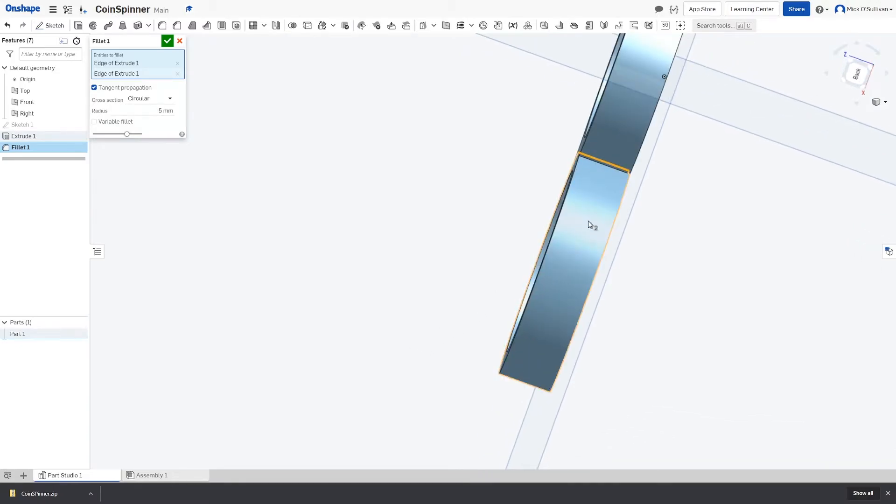
{"action": "left_click", "coordinate": [606, 164]}
{"action": "right_click_drag", "start_coordinate": [385, 229], "coordinate": [445, 234]}
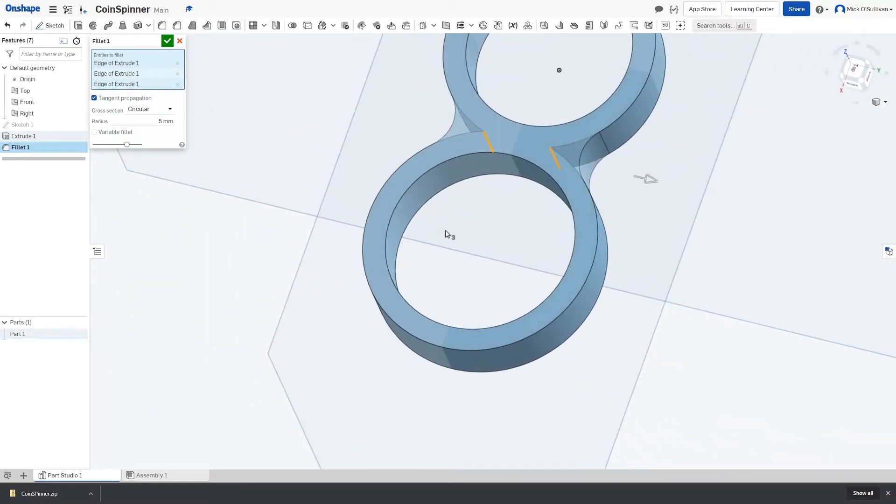
{"action": "left_click", "coordinate": [167, 41]}
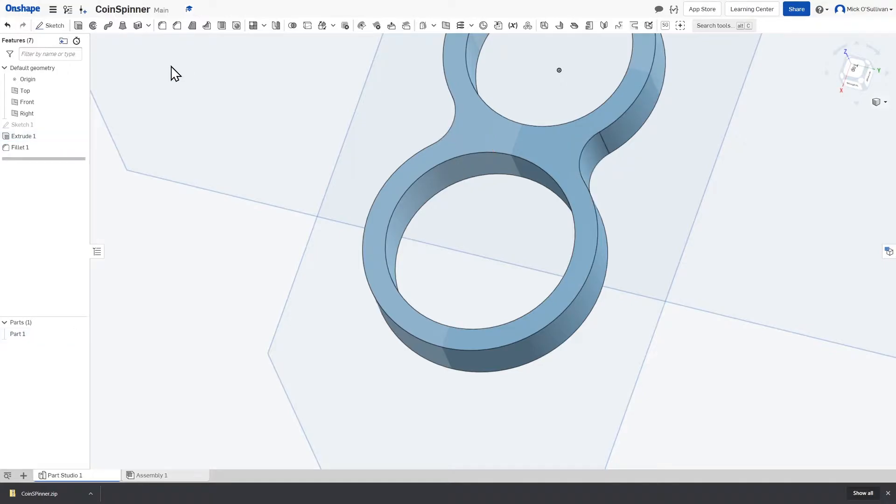
Step: Edit Fillet 1 to include the fourth vertical corner edge where the rings meet, and set its radius to 2 mm
{"action": "middle_click_drag", "start_coordinate": [202, 153], "coordinate": [124, 283]}
{"action": "scroll", "coordinate": [190, 262], "scroll_direction": "down", "scroll_amount": 3}
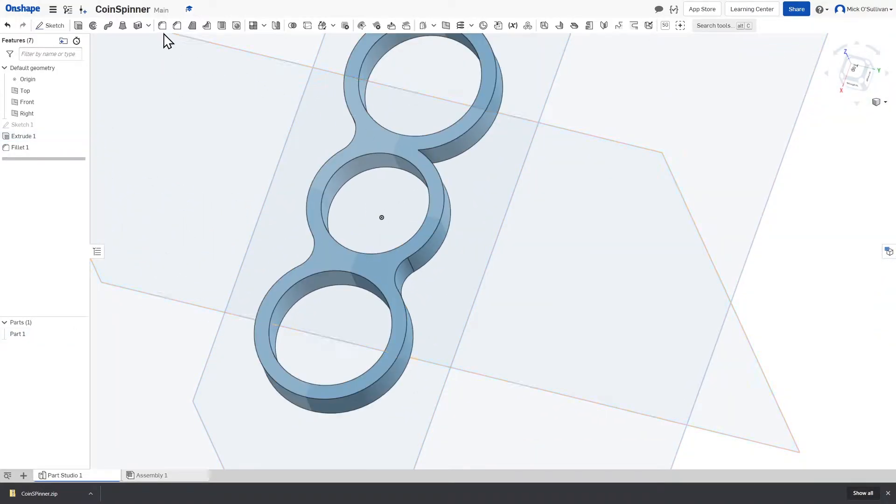
{"action": "double_click", "coordinate": [46, 148]}
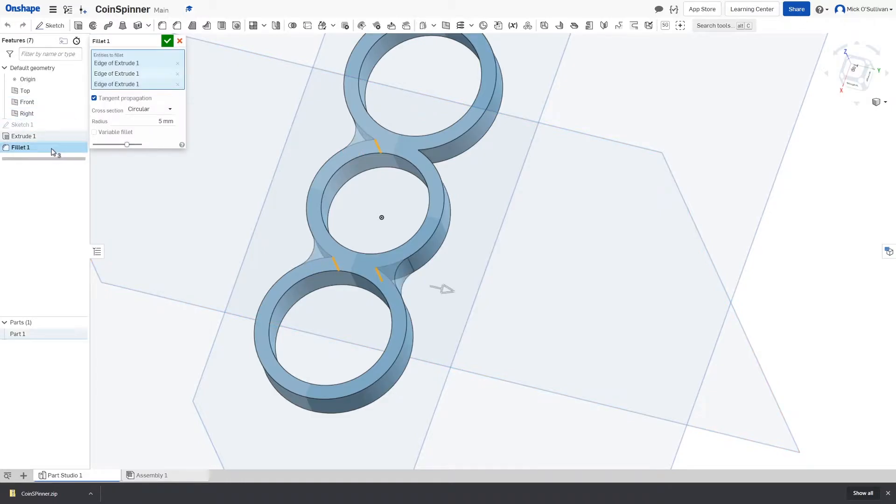
{"action": "right_click_drag", "start_coordinate": [479, 195], "coordinate": [415, 150]}
{"action": "left_click", "coordinate": [414, 148]}
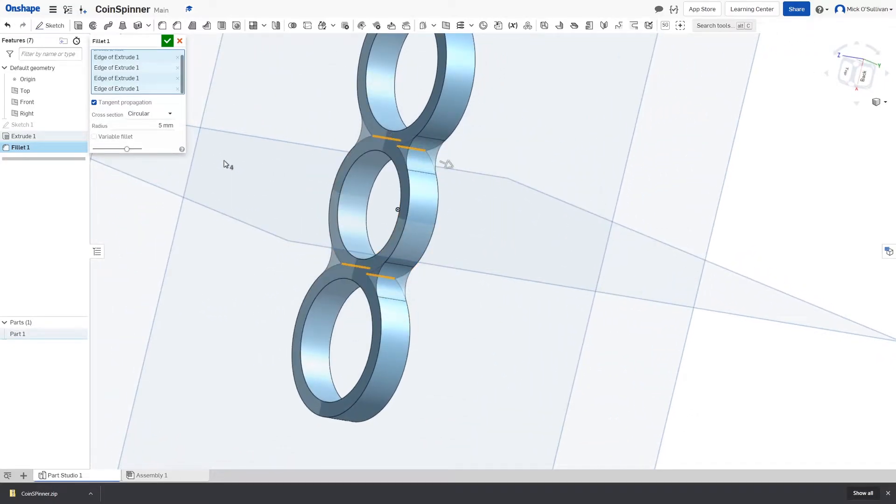
{"action": "right_click_drag", "start_coordinate": [216, 174], "coordinate": [276, 179]}
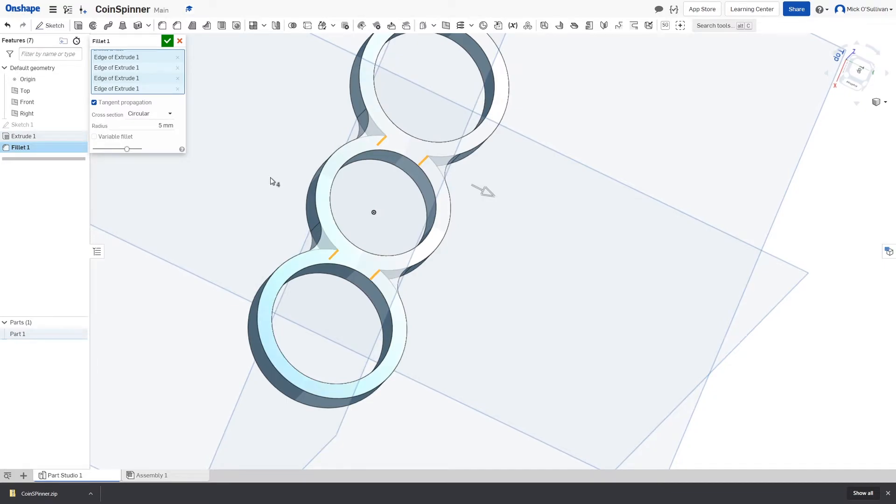
{"action": "left_click", "coordinate": [165, 124]}
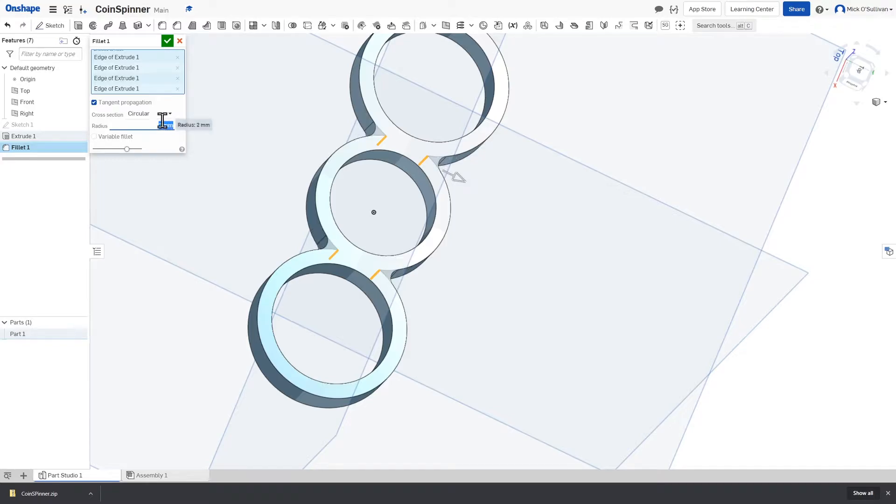
{"action": "left_click", "coordinate": [167, 41]}
Step: Inspect the filleted ring junctions from several angles, ending in a close isometric view
{"action": "mouse_move", "coordinate": [256, 186]}
{"action": "right_mouse_down"}
{"action": "mouse_move", "coordinate": [242, 204]}
{"action": "mouse_move", "coordinate": [245, 191]}
{"action": "right_mouse_up"}
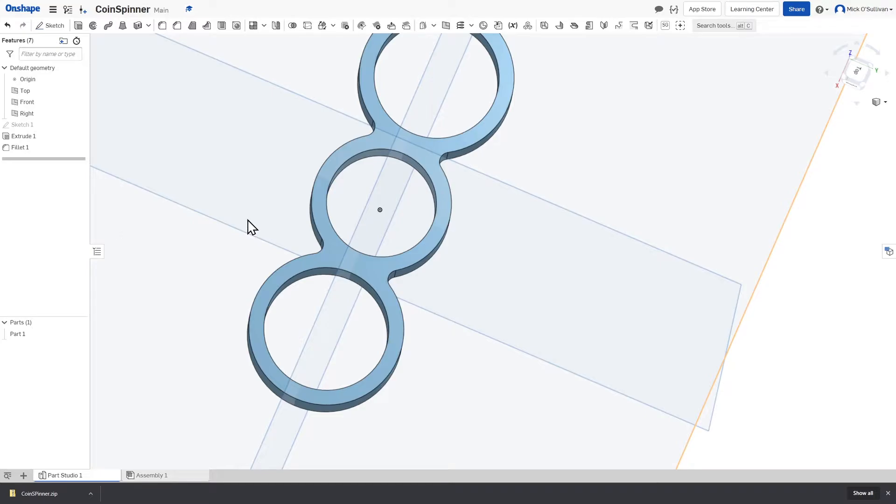
{"action": "right_click_drag", "start_coordinate": [262, 302], "coordinate": [297, 379]}
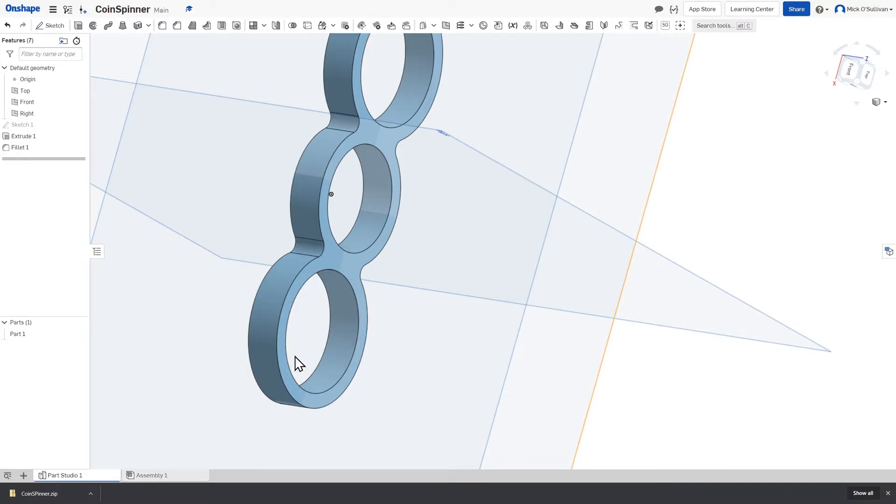
{"action": "right_click_drag", "start_coordinate": [336, 216], "coordinate": [600, 64]}
{"action": "left_click", "coordinate": [876, 101]}
{"action": "left_click", "coordinate": [871, 113]}
{"action": "scroll", "coordinate": [545, 255], "scroll_direction": "up", "scroll_amount": 6}
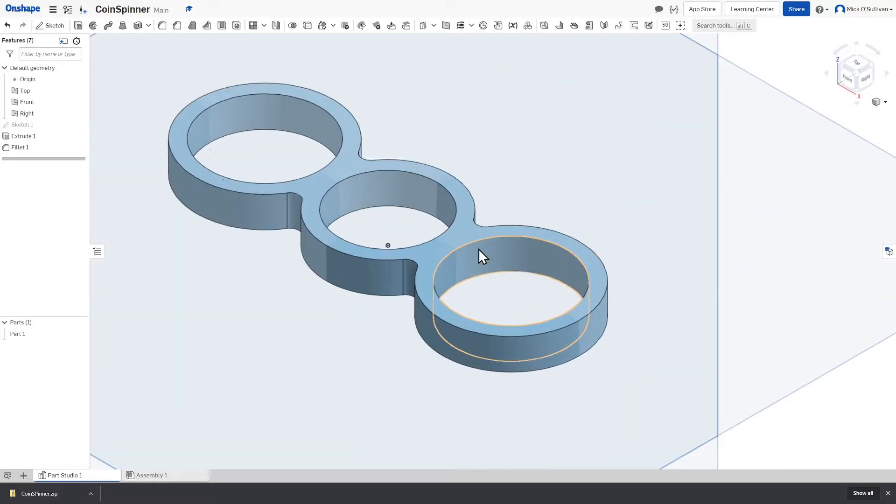
Step: Fillet the edges of the spinner's outer side faces, including the junction faces, with a circular radius smaller than 5 mm
{"action": "left_click", "coordinate": [242, 215]}
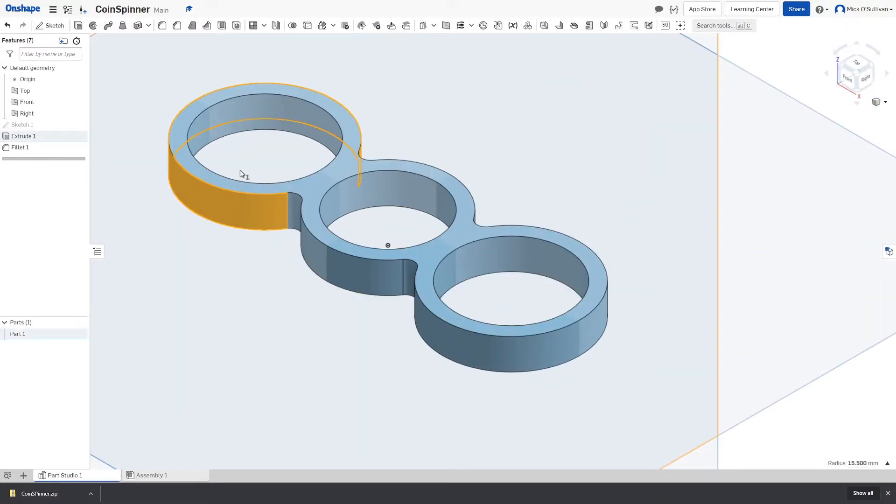
{"action": "left_click", "coordinate": [293, 223]}
{"action": "left_click", "coordinate": [316, 247]}
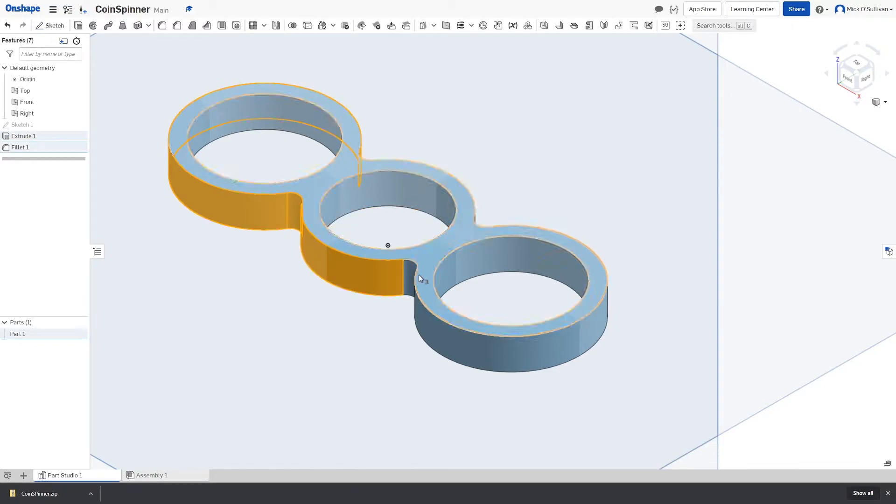
{"action": "left_click", "coordinate": [408, 271]}
{"action": "left_click", "coordinate": [426, 317]}
{"action": "right_click_drag", "start_coordinate": [566, 309], "coordinate": [356, 206]}
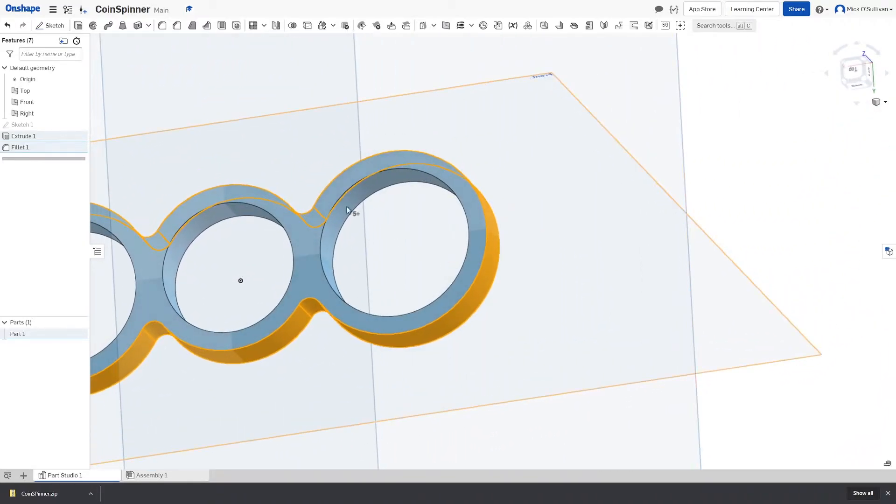
{"action": "left_click", "coordinate": [162, 26]}
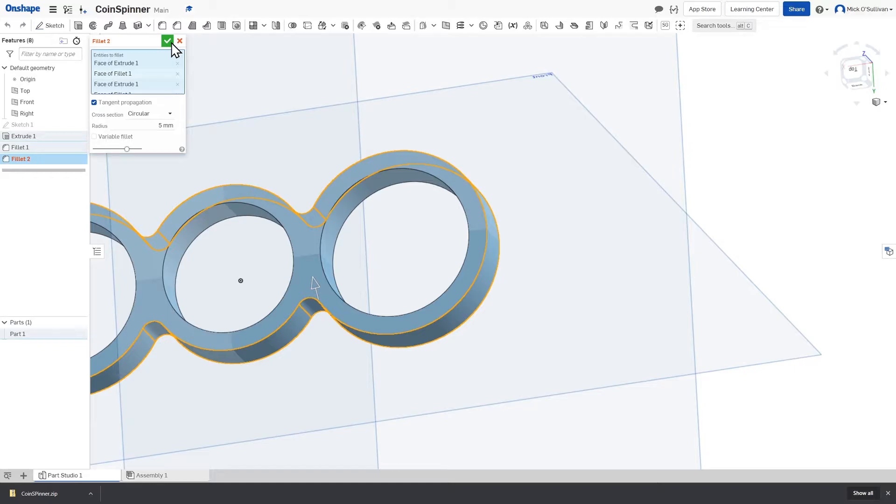
{"action": "right_click_drag", "start_coordinate": [215, 234], "coordinate": [476, 256]}
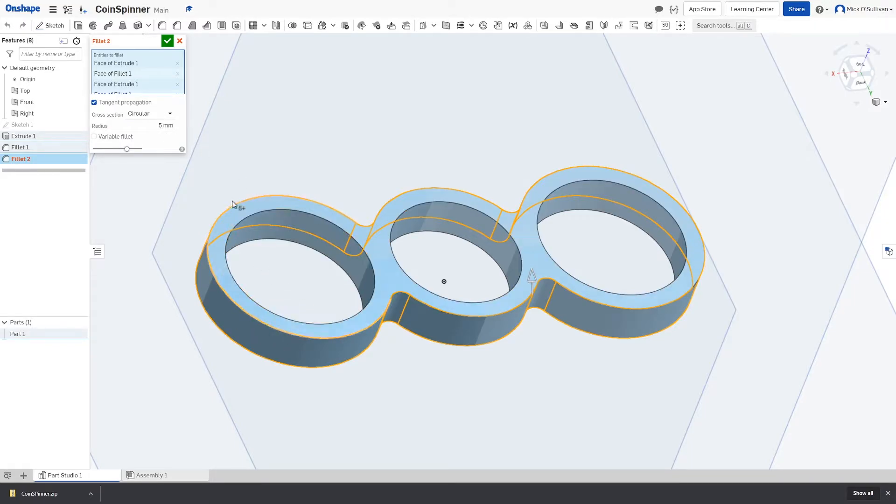
{"action": "left_click", "coordinate": [162, 125]}
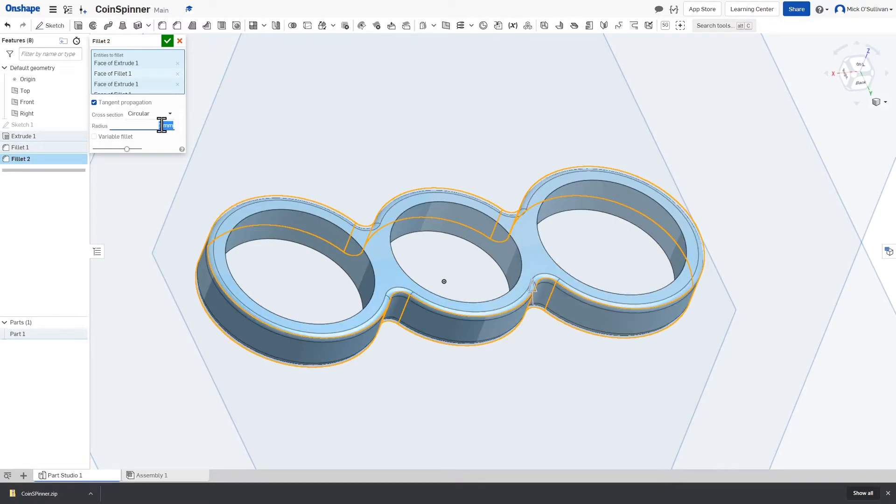
{"action": "left_click", "coordinate": [167, 41]}
Step: Examine the rounded outer edges of the spinner, ending in a close isometric view
{"action": "right_click_drag", "start_coordinate": [274, 302], "coordinate": [299, 275]}
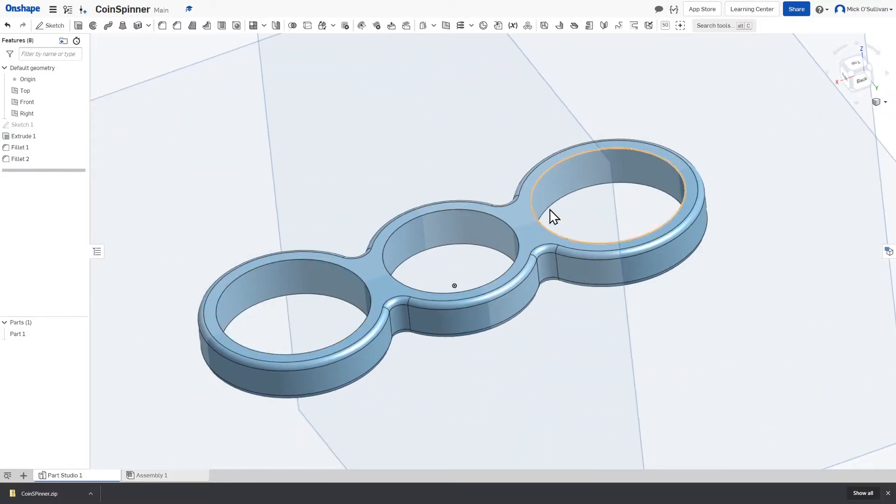
{"action": "left_click", "coordinate": [877, 102]}
{"action": "left_click", "coordinate": [862, 115]}
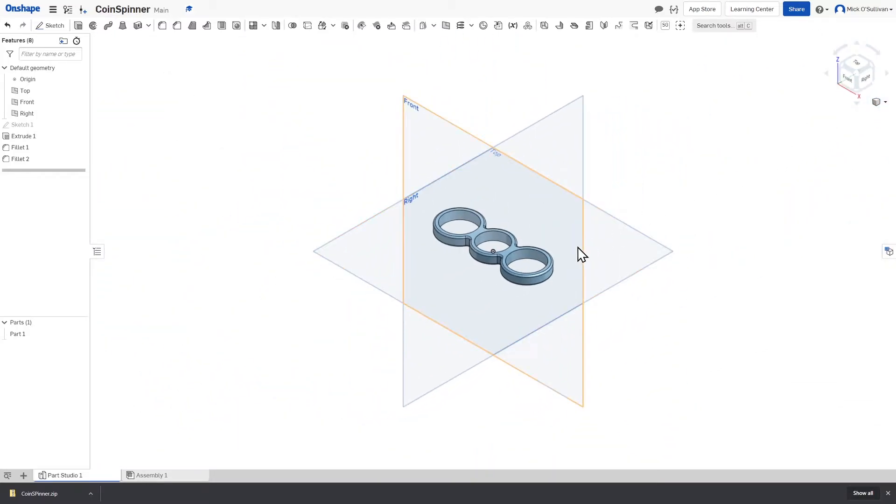
{"action": "scroll", "coordinate": [564, 262], "scroll_direction": "up", "scroll_amount": 5}
{"action": "scroll", "coordinate": [466, 275], "scroll_direction": "up", "scroll_amount": 3}
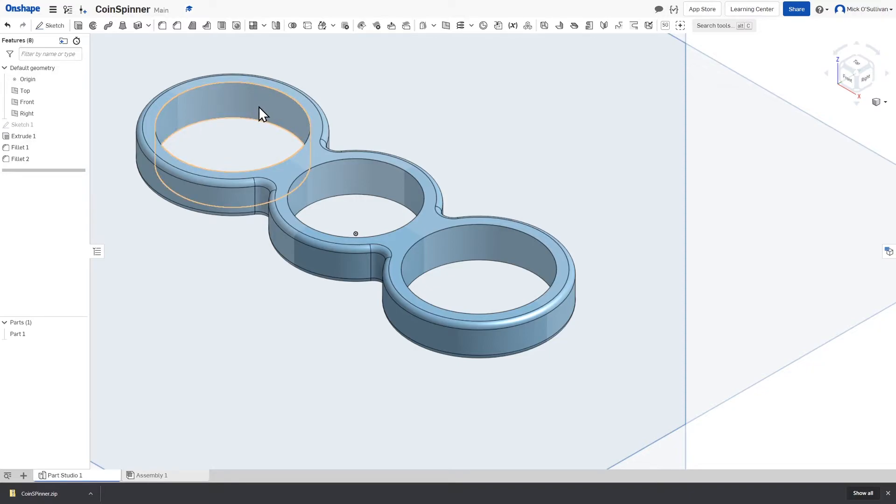
Step: Turn on a section view cut along the Front plane and view the sectioned rings from the front
{"action": "left_click", "coordinate": [848, 80]}
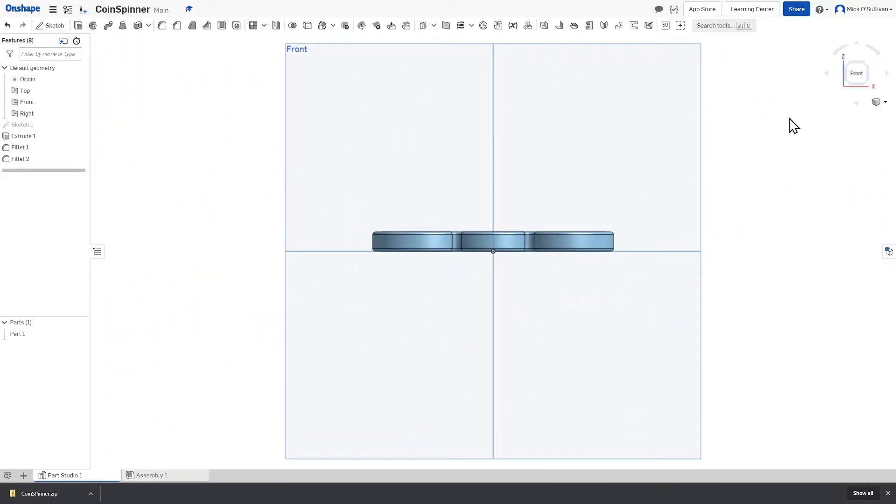
{"action": "scroll", "coordinate": [597, 232], "scroll_direction": "up", "scroll_amount": 3}
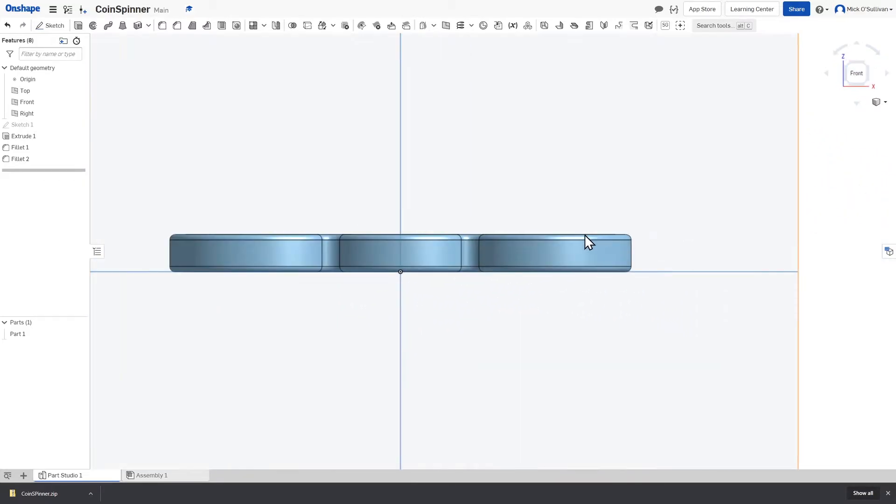
{"action": "left_click", "coordinate": [880, 104]}
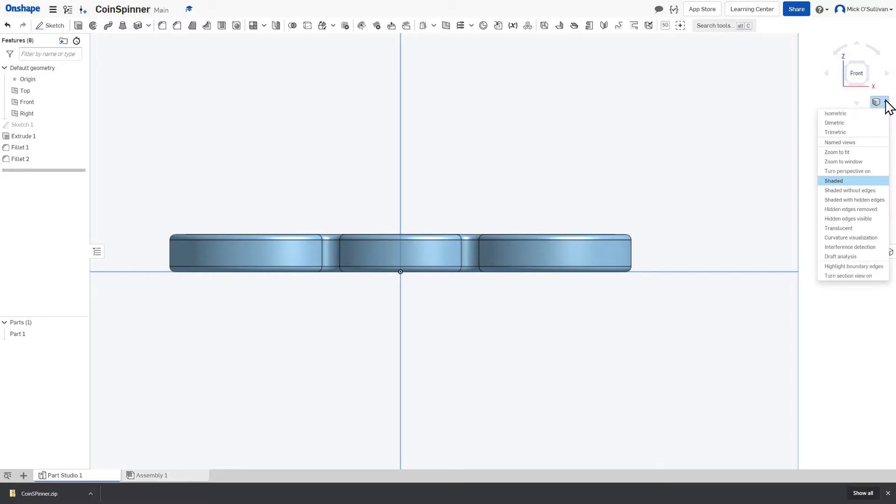
{"action": "left_click", "coordinate": [865, 278]}
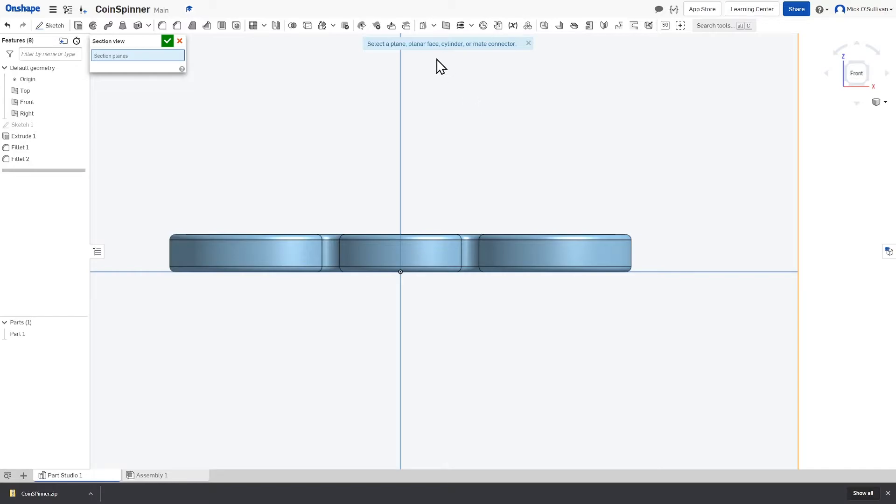
{"action": "right_click_drag", "start_coordinate": [440, 68], "coordinate": [436, 111]}
{"action": "scroll", "coordinate": [437, 114], "scroll_direction": "down", "scroll_amount": 8}
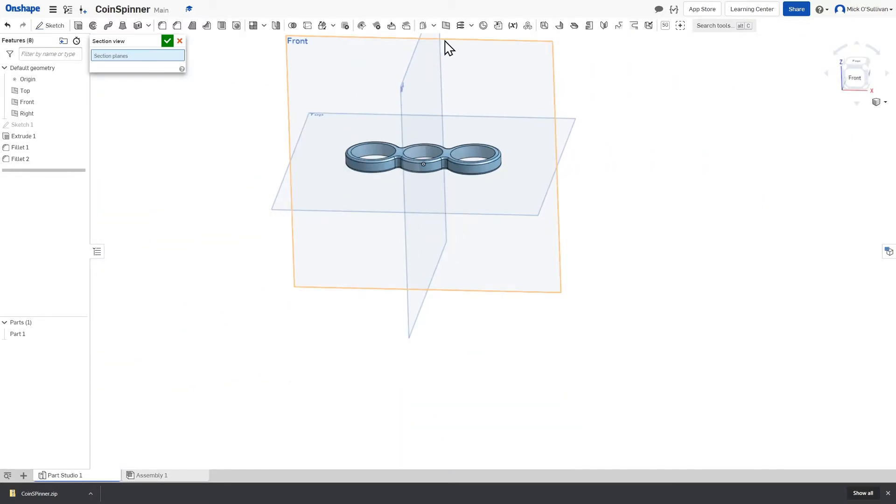
{"action": "left_click", "coordinate": [444, 41]}
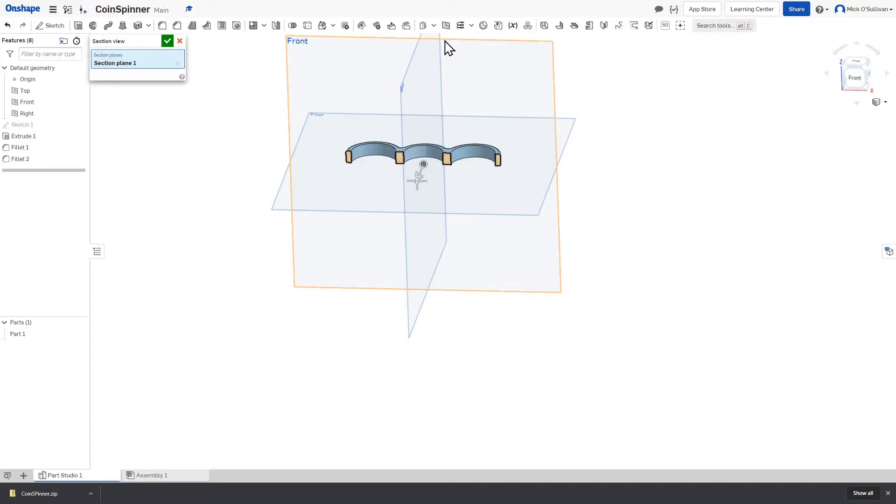
{"action": "left_click", "coordinate": [856, 85]}
{"action": "scroll", "coordinate": [539, 209], "scroll_direction": "up", "scroll_amount": 3}
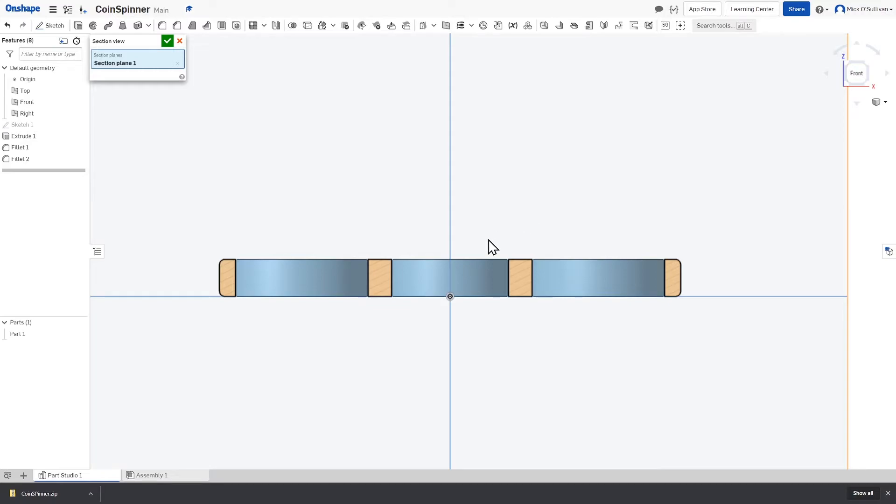
{"action": "scroll", "coordinate": [493, 247], "scroll_direction": "up", "scroll_amount": 1}
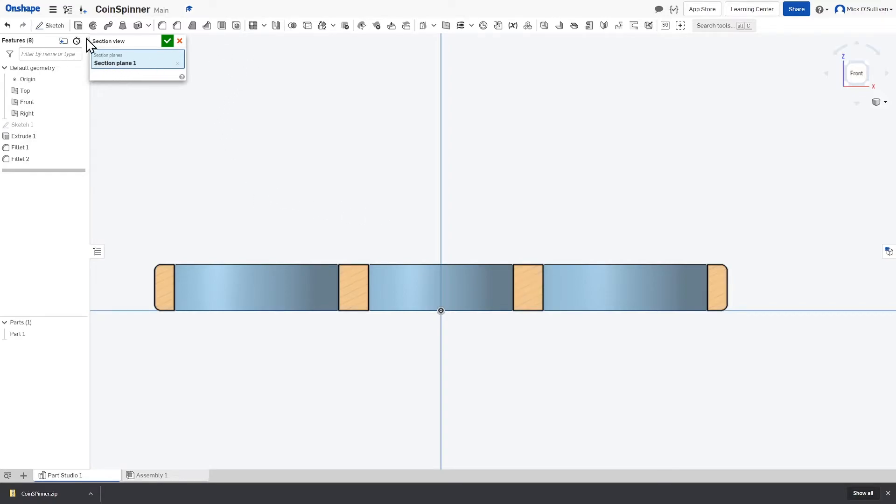
Step: Start a new sketch on the Front plane of the sectioned spinner
{"action": "left_click", "coordinate": [50, 26]}
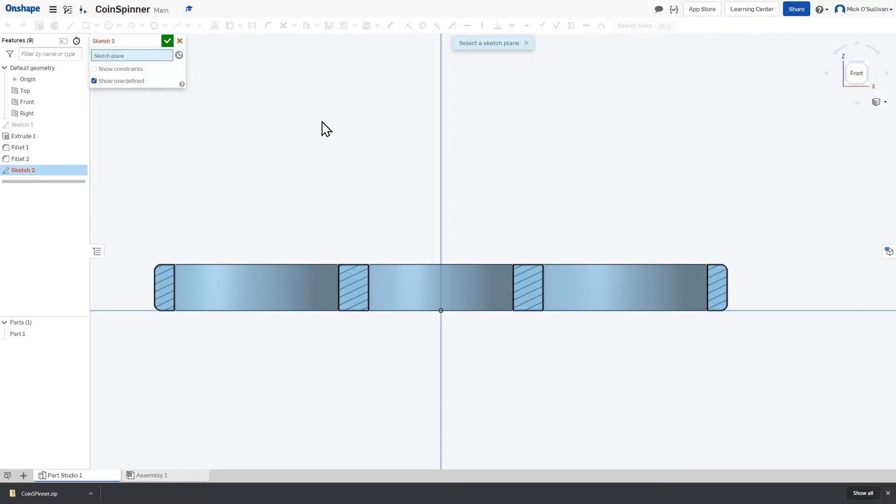
{"action": "scroll", "coordinate": [322, 129], "scroll_direction": "down", "scroll_amount": 5}
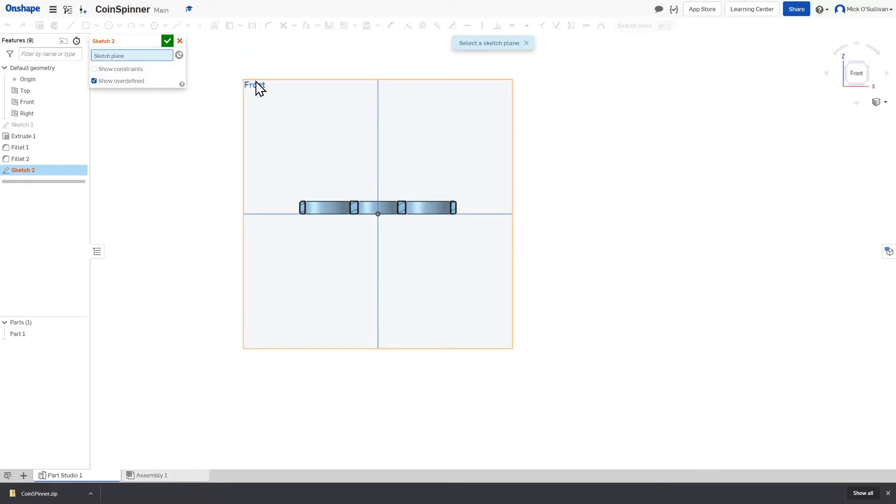
{"action": "left_click", "coordinate": [257, 88]}
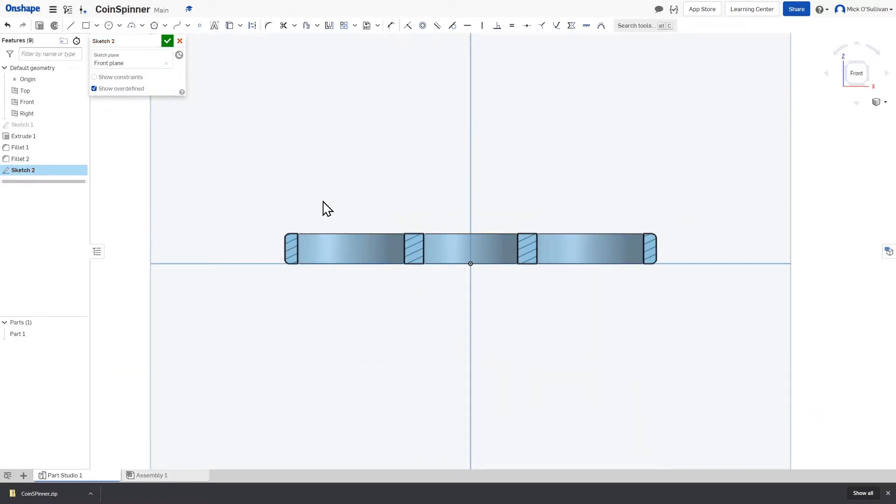
Step: Sketch three vertical construction lines: about 47 mm through the origin, about 48 mm through the left ring, and about 45 mm left of the body
{"action": "left_click", "coordinate": [71, 26]}
{"action": "left_click", "coordinate": [252, 26]}
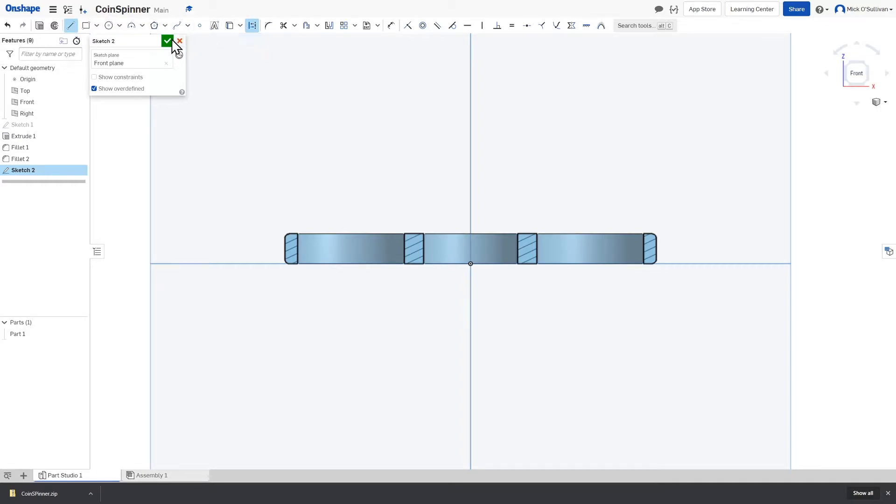
{"action": "left_click", "coordinate": [471, 325]}
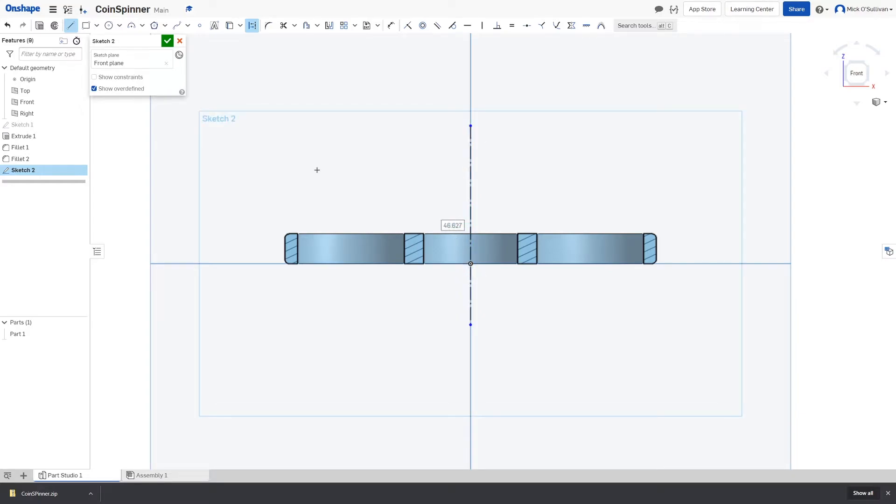
{"action": "left_click", "coordinate": [323, 126]}
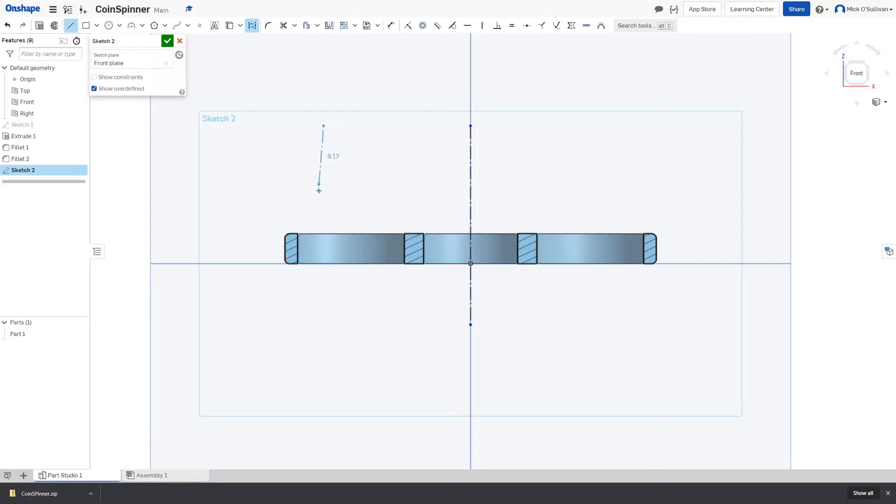
{"action": "left_click", "coordinate": [322, 331]}
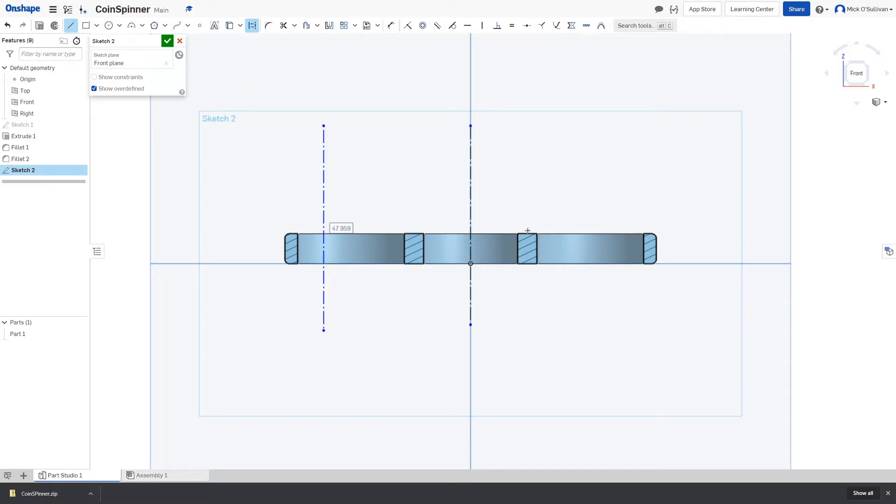
{"action": "left_click", "coordinate": [177, 135]}
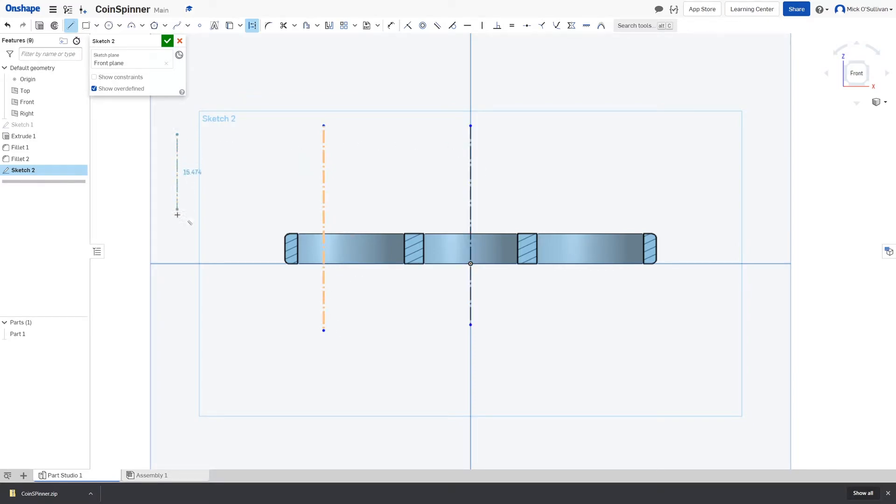
{"action": "left_click", "coordinate": [179, 327]}
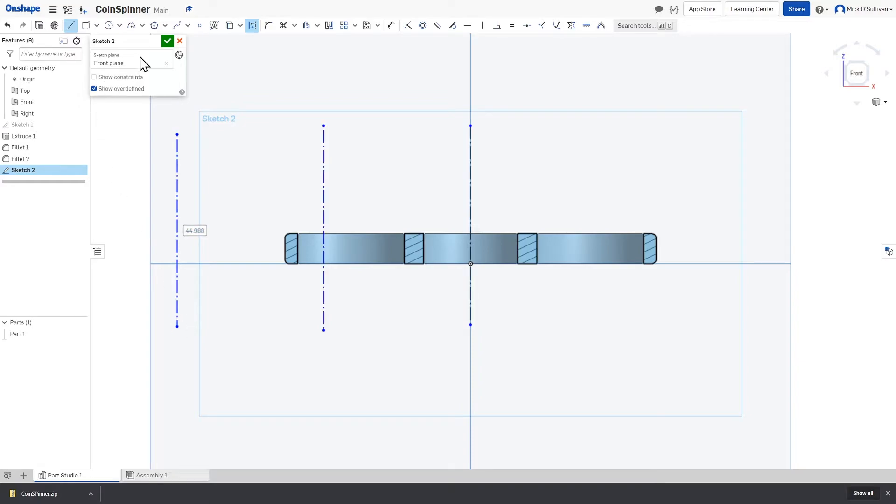
{"action": "left_click", "coordinate": [71, 26]}
Step: Delete the construction line outside the body and dimension the remaining two vertical construction lines 28 mm apart
{"action": "left_click", "coordinate": [176, 166]}
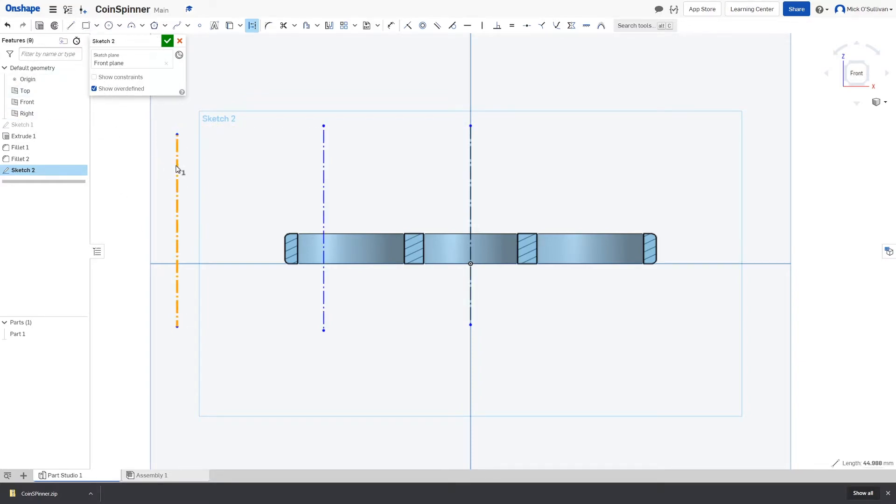
{"action": "key", "text": "Delete"}
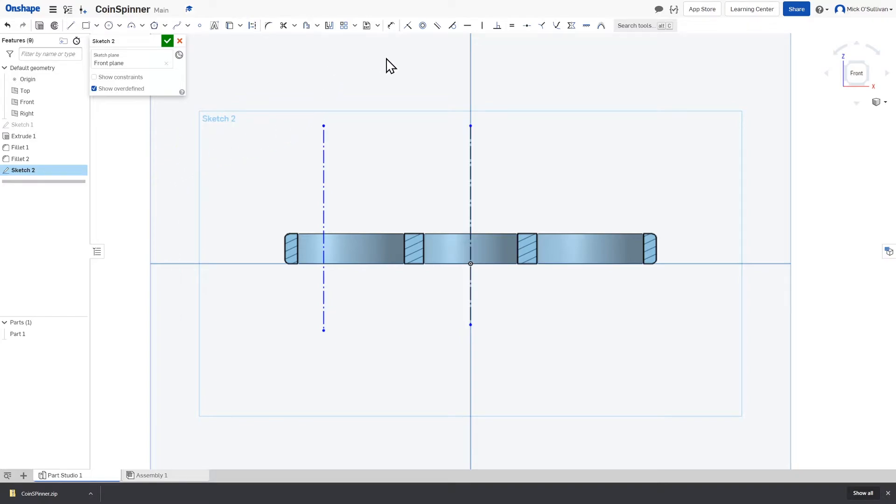
{"action": "left_click", "coordinate": [391, 25]}
{"action": "left_click", "coordinate": [470, 191]}
{"action": "left_click", "coordinate": [323, 187]}
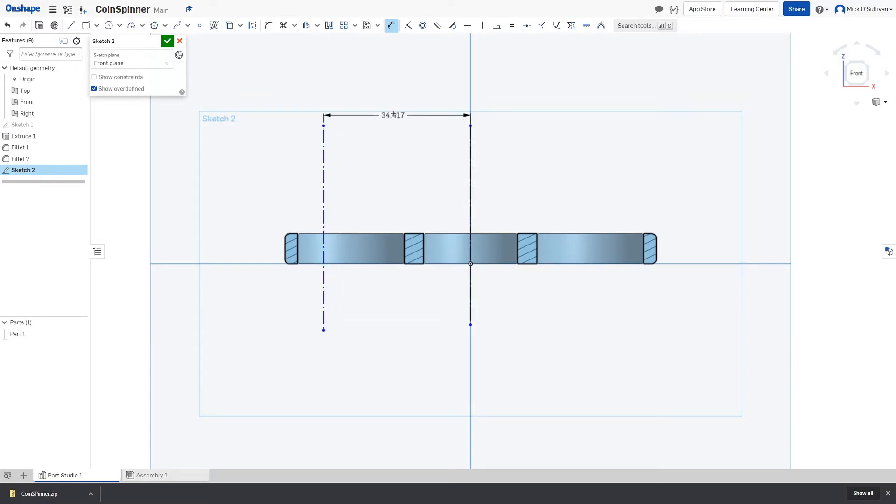
{"action": "left_click", "coordinate": [391, 95]}
{"action": "type", "text": "28"}
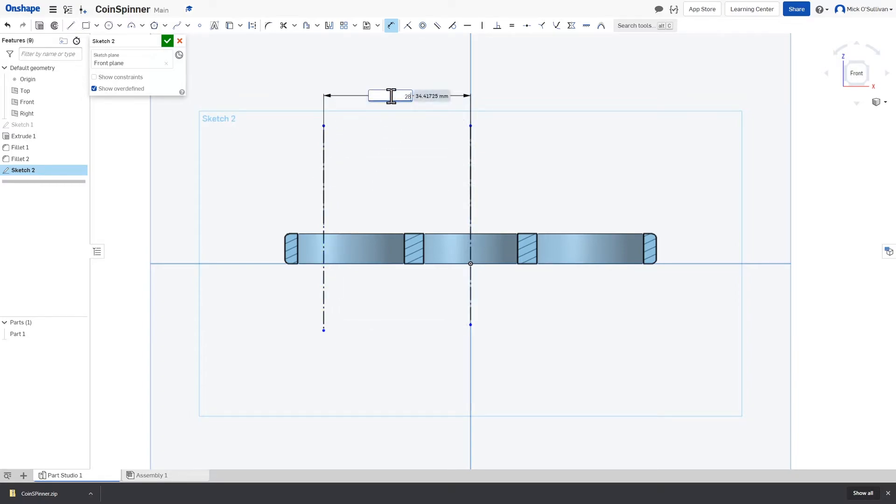
{"action": "key", "text": "Return"}
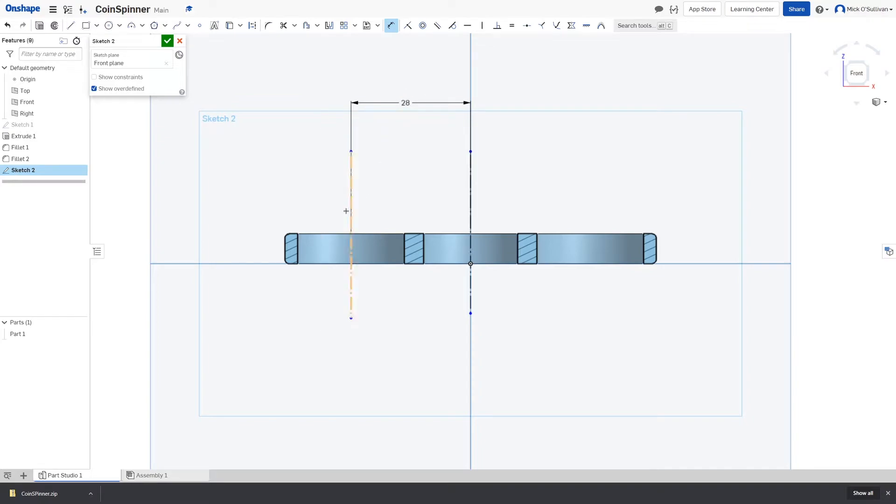
Step: Sketch a horizontal construction line about 118 mm long across all three sectioned rings, extending past both ends
{"action": "left_click", "coordinate": [252, 29]}
{"action": "left_click", "coordinate": [70, 26]}
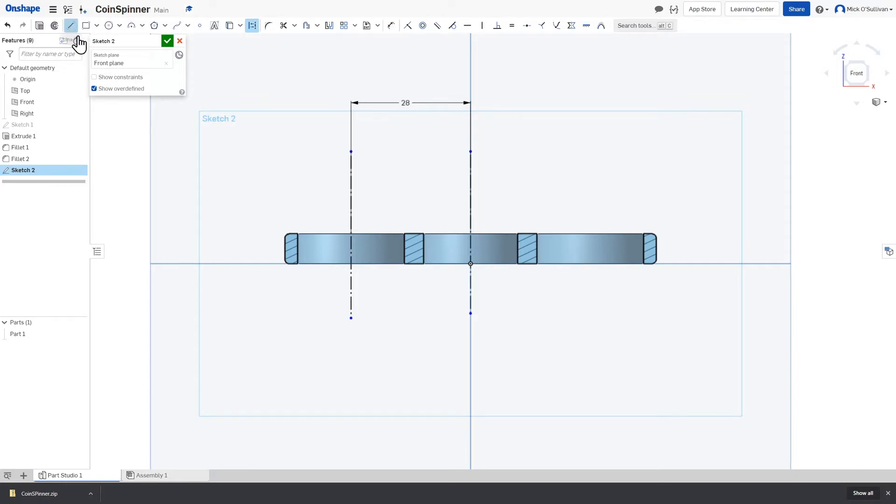
{"action": "left_click", "coordinate": [735, 247]}
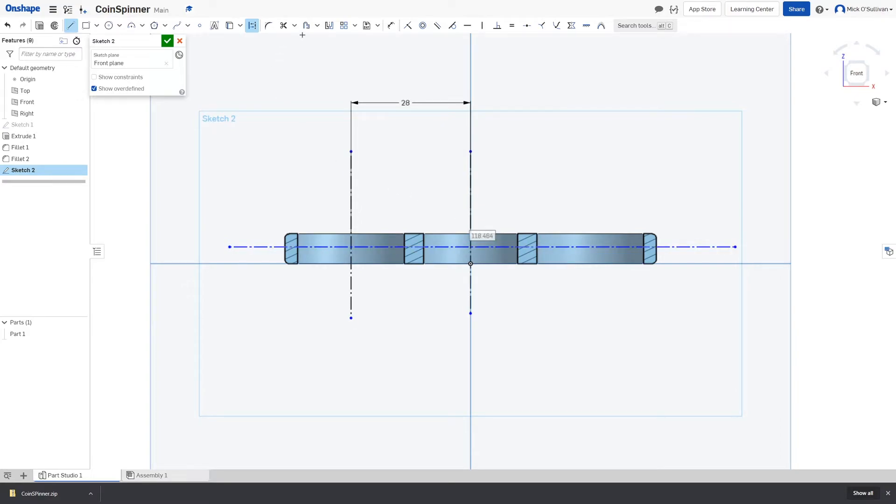
Step: Dimension the horizontal construction line 3.5 mm above the body's bottom edge and finish the sketch
{"action": "left_click", "coordinate": [391, 26]}
{"action": "left_click", "coordinate": [325, 246]}
{"action": "left_click", "coordinate": [218, 264]}
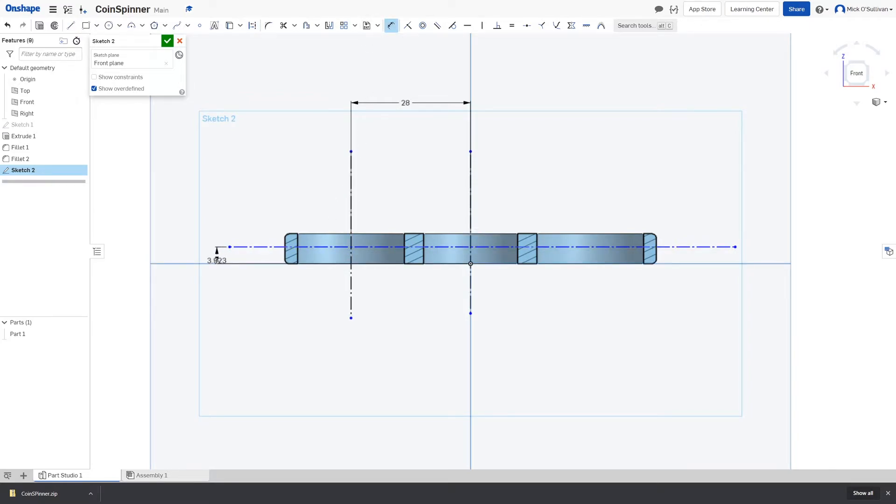
{"action": "left_click", "coordinate": [201, 259]}
{"action": "type", "text": "3.5"}
{"action": "key", "text": "Return"}
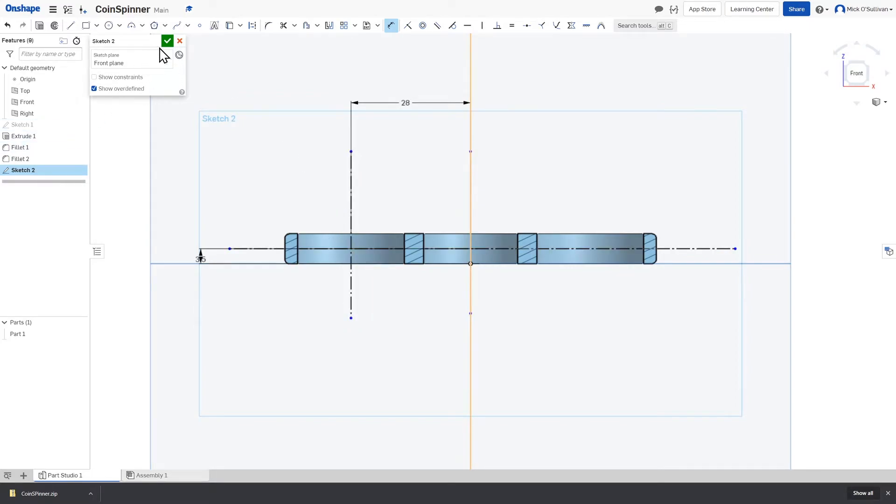
{"action": "left_click", "coordinate": [167, 41]}
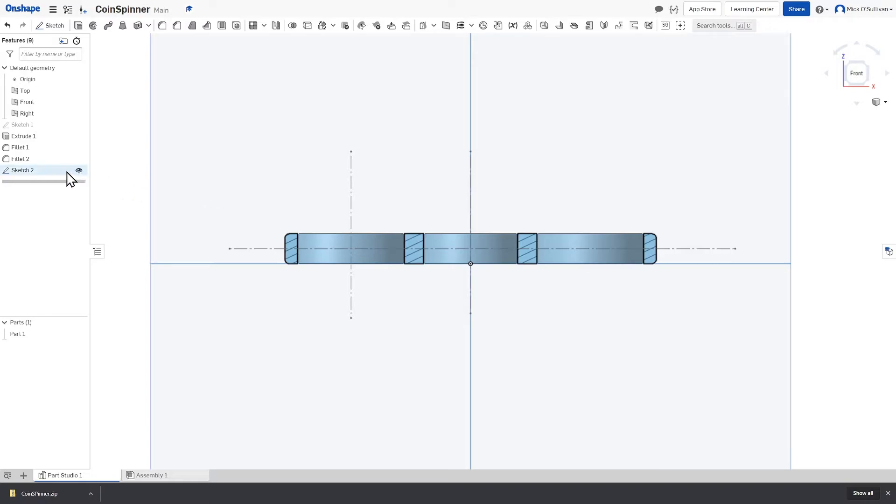
Step: Edit Sketch 1 to set the left ring's inner diameter to 24.8 mm, and accept the sketch
{"action": "double_click", "coordinate": [35, 126]}
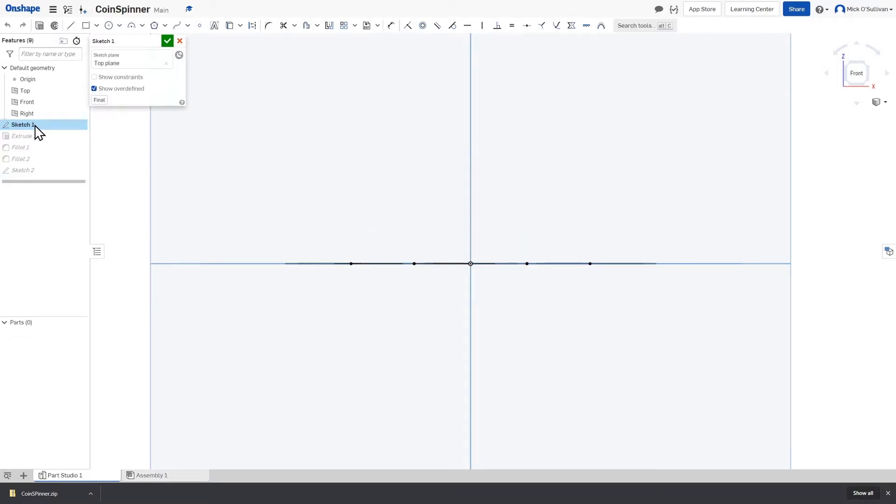
{"action": "right_click_drag", "start_coordinate": [250, 142], "coordinate": [262, 185]}
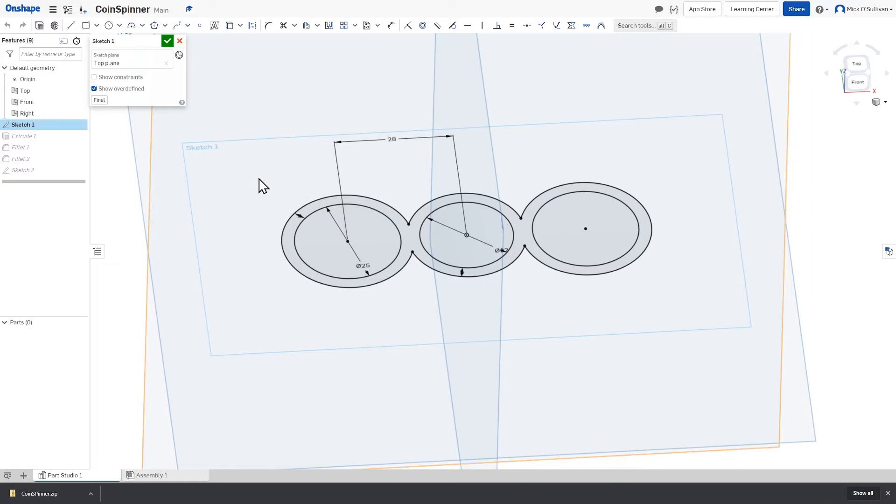
{"action": "double_click", "coordinate": [364, 265]}
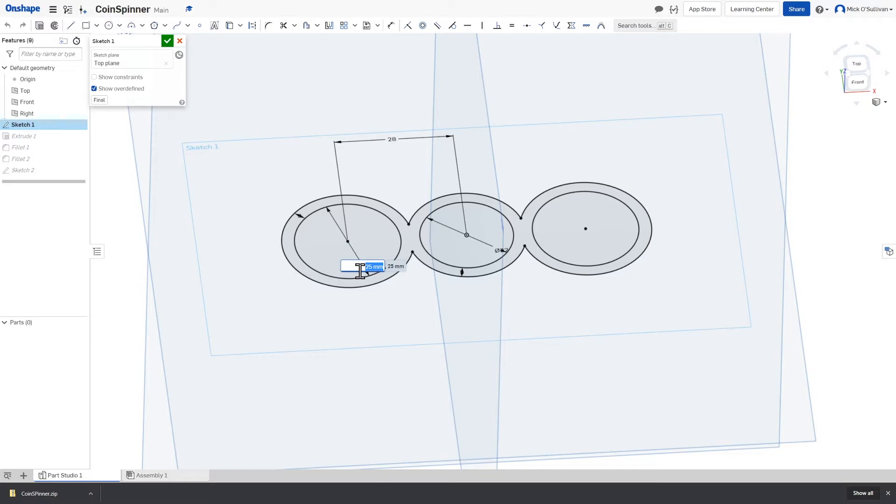
{"action": "type", "text": "24.8"}
{"action": "left_click", "coordinate": [167, 41]}
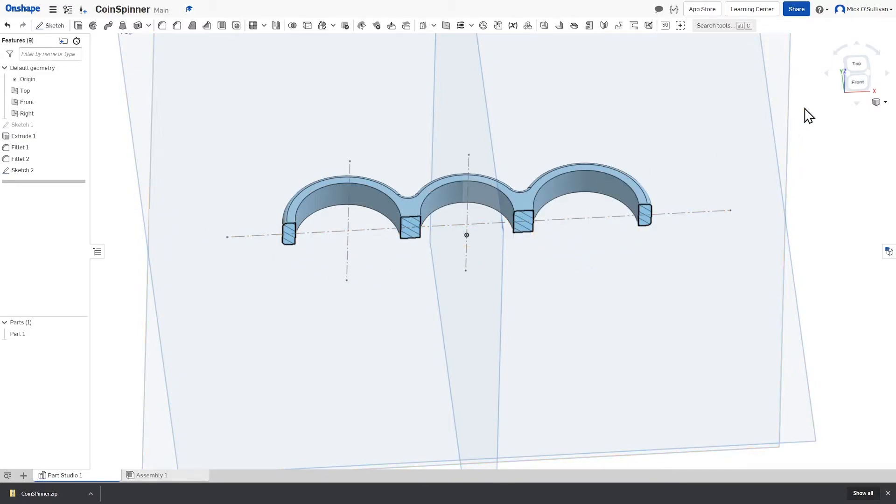
Step: Reopen Sketch 2 for editing in the front view, close up on the left and middle rings
{"action": "left_click", "coordinate": [861, 80]}
{"action": "double_click", "coordinate": [28, 172]}
{"action": "scroll", "coordinate": [425, 255], "scroll_direction": "up", "scroll_amount": 4}
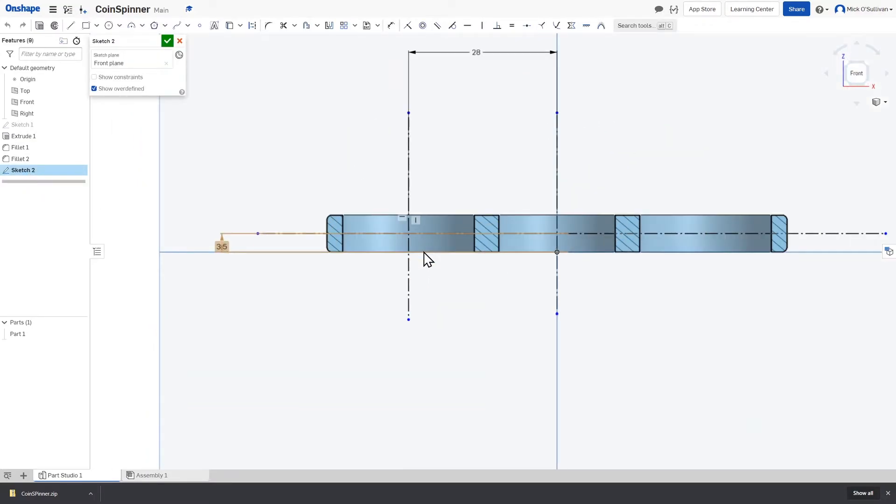
{"action": "scroll", "coordinate": [423, 254], "scroll_direction": "up", "scroll_amount": 3}
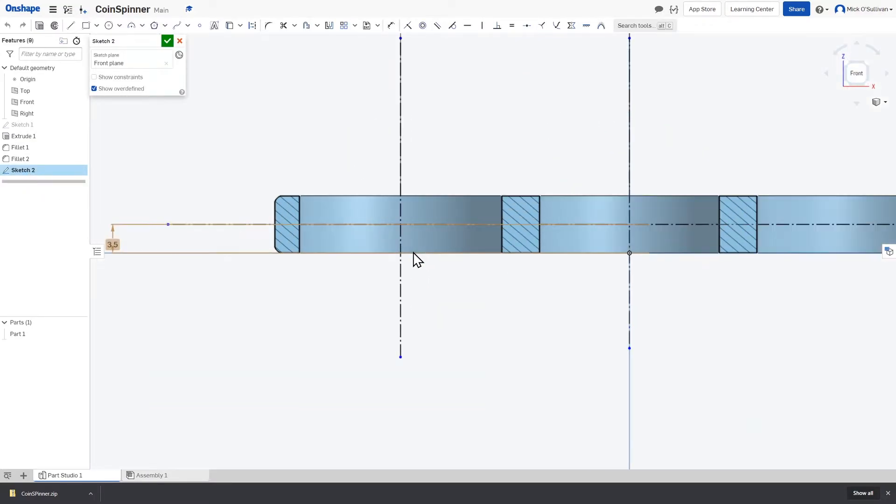
Step: Draw a 25 mm diameter circle centred where the left vertical and horizontal construction lines cross, and inspect its overlap with the ring wall
{"action": "left_click", "coordinate": [108, 26]}
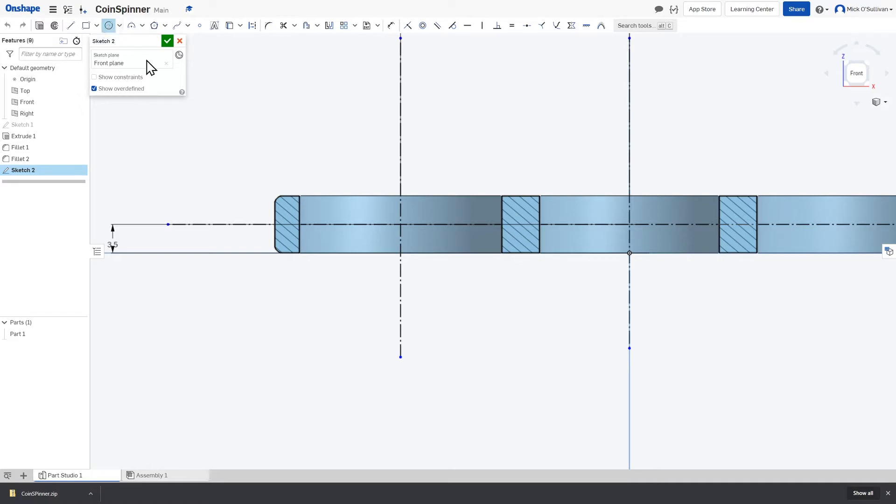
{"action": "left_click", "coordinate": [400, 224]}
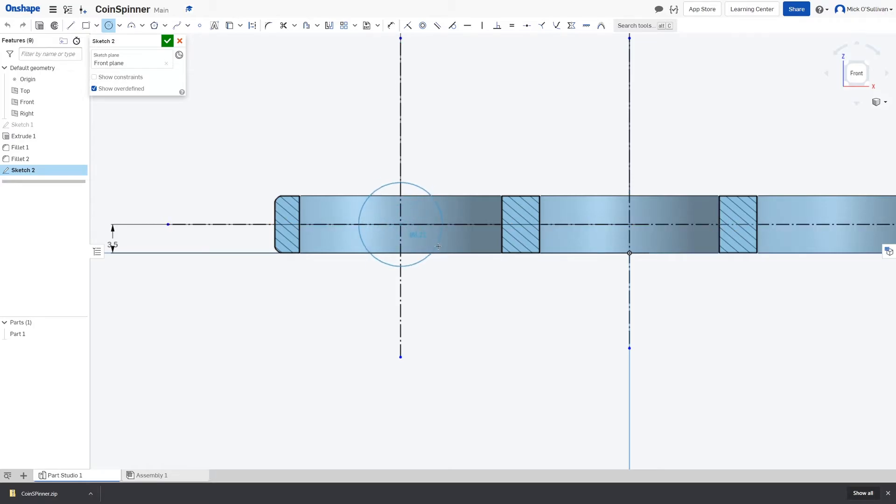
{"action": "left_click", "coordinate": [479, 220]}
{"action": "type", "text": "25"}
{"action": "key", "text": "Return"}
{"action": "scroll", "coordinate": [455, 196], "scroll_direction": "up", "scroll_amount": 10}
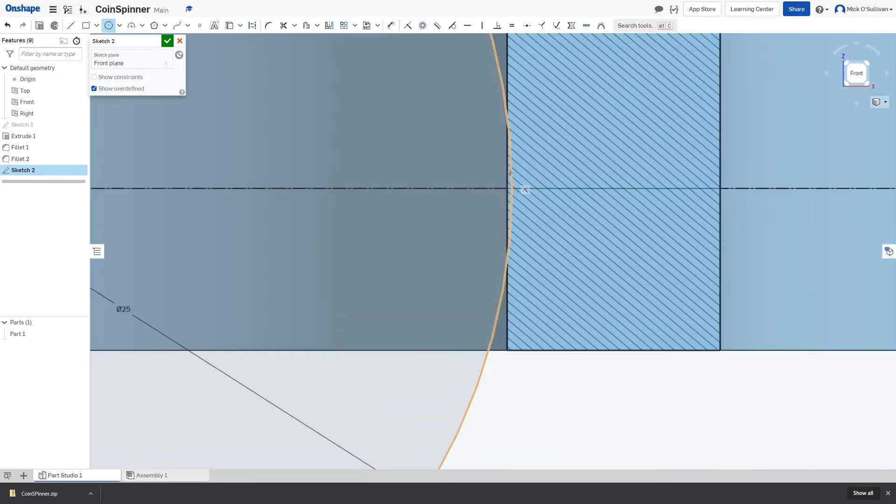
{"action": "scroll", "coordinate": [502, 236], "scroll_direction": "down", "scroll_amount": 5}
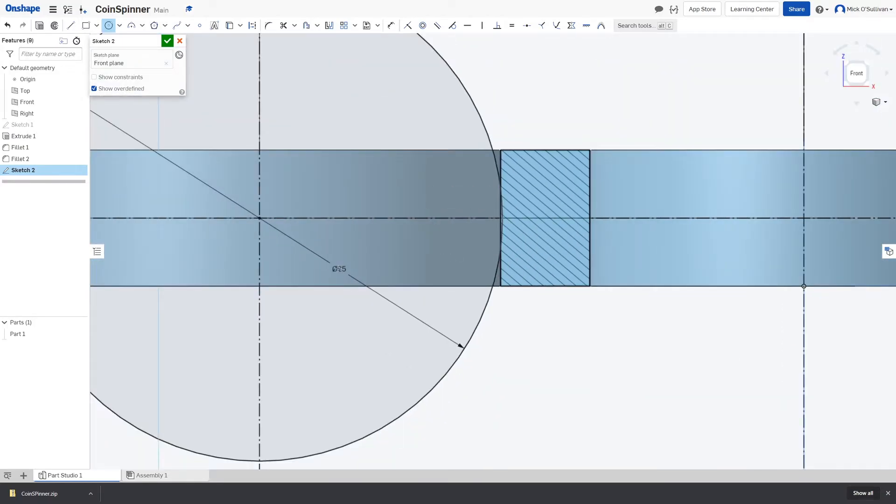
Step: Set the circle's diameter to 25.2 mm and check how far it cuts into the ring wall
{"action": "left_click", "coordinate": [391, 25]}
{"action": "double_click", "coordinate": [342, 268]}
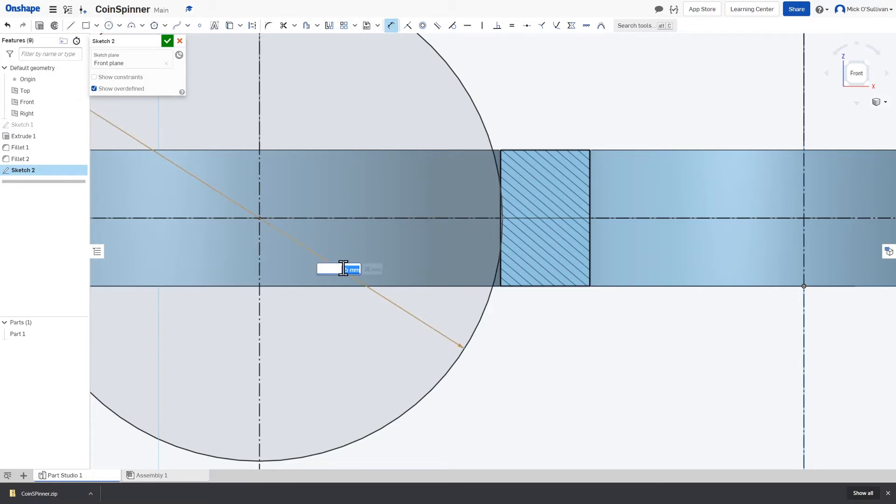
{"action": "type", "text": "25.2"}
{"action": "key", "text": "Return"}
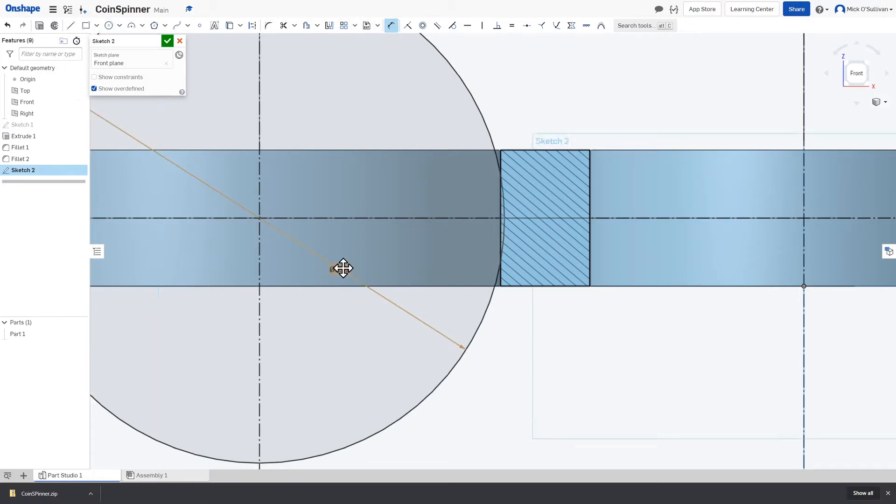
{"action": "scroll", "coordinate": [343, 266], "scroll_direction": "down", "scroll_amount": 4}
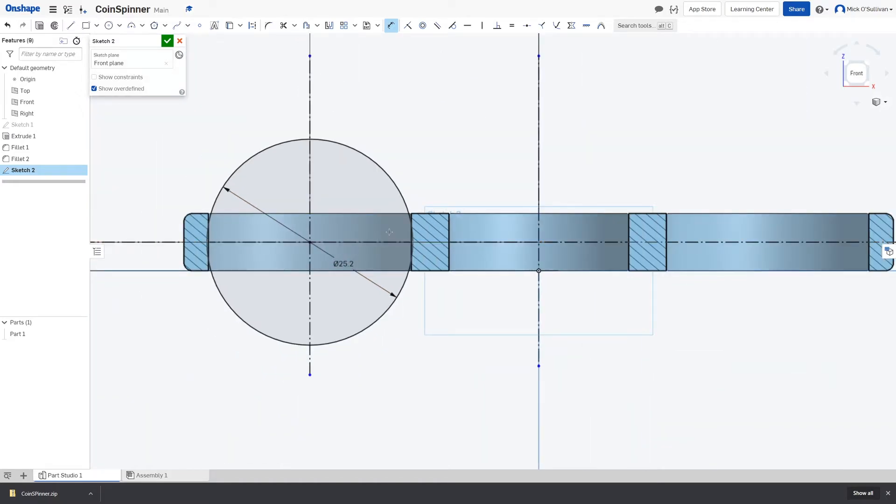
{"action": "scroll", "coordinate": [389, 232], "scroll_direction": "up", "scroll_amount": 6}
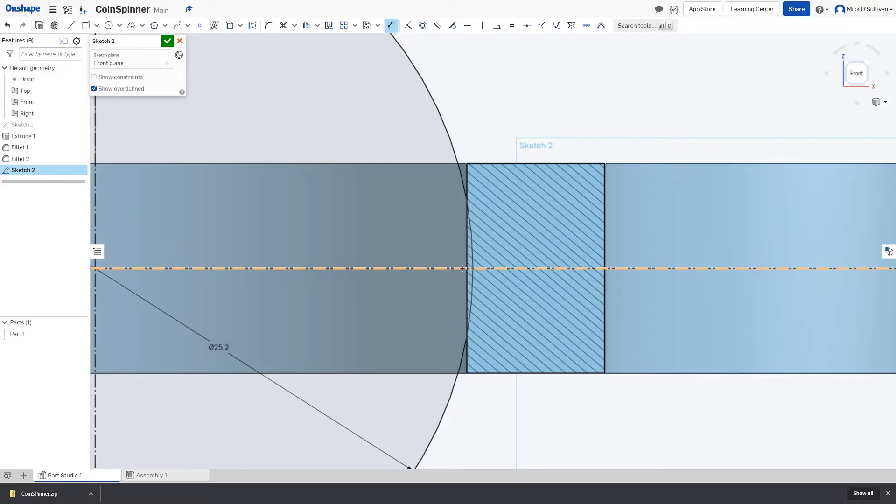
{"action": "scroll", "coordinate": [449, 264], "scroll_direction": "down", "scroll_amount": 3}
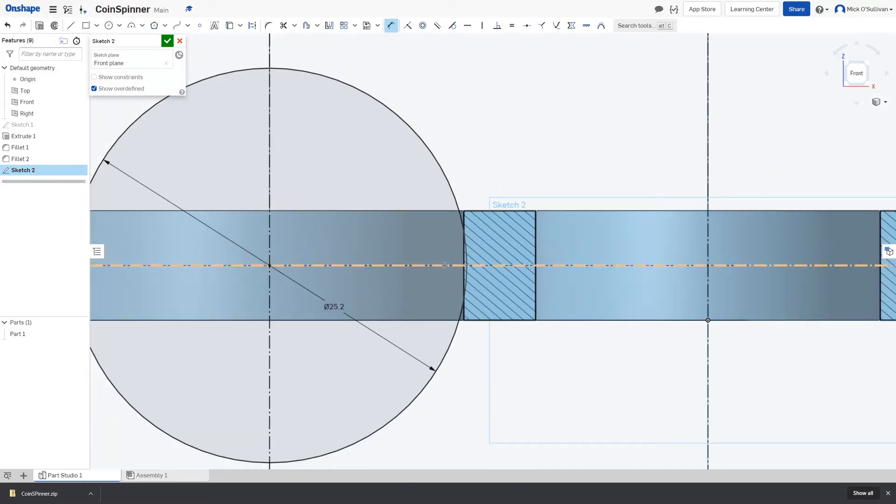
Step: Set the circle's diameter to 25.3 mm
{"action": "double_click", "coordinate": [343, 306]}
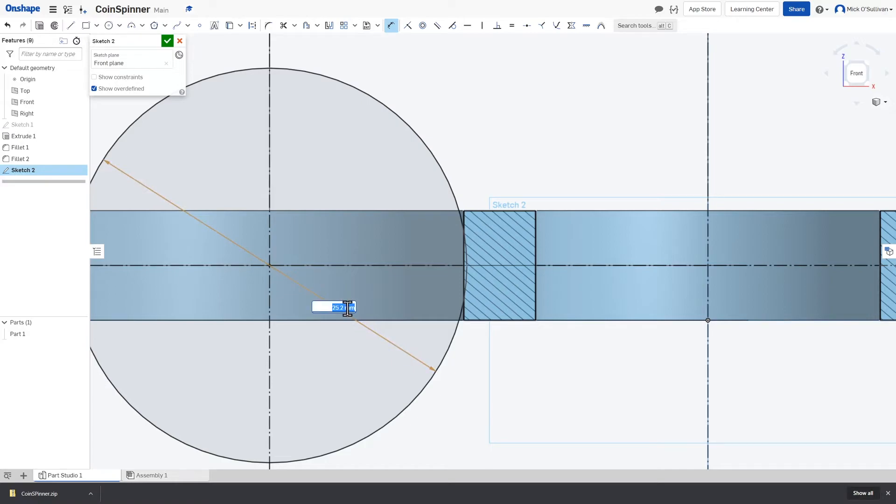
{"action": "key", "text": "Return"}
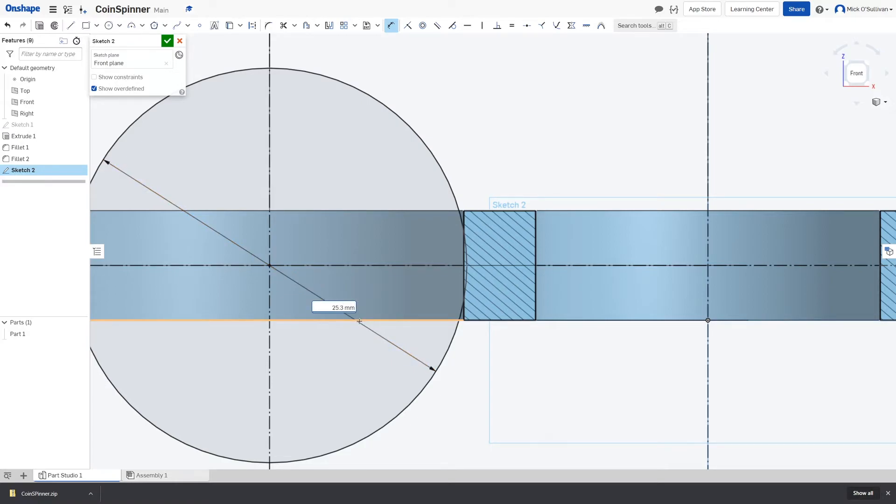
{"action": "key", "text": "Return"}
{"action": "scroll", "coordinate": [359, 321], "scroll_direction": "down", "scroll_amount": 5}
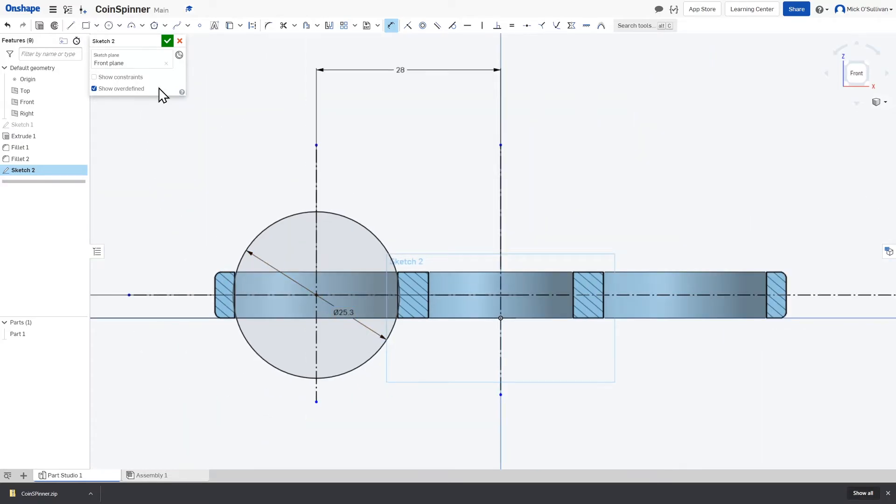
Step: Draw a solid vertical line along the circle's full diameter, from its top point to its bottom point on the construction line
{"action": "left_click", "coordinate": [70, 26]}
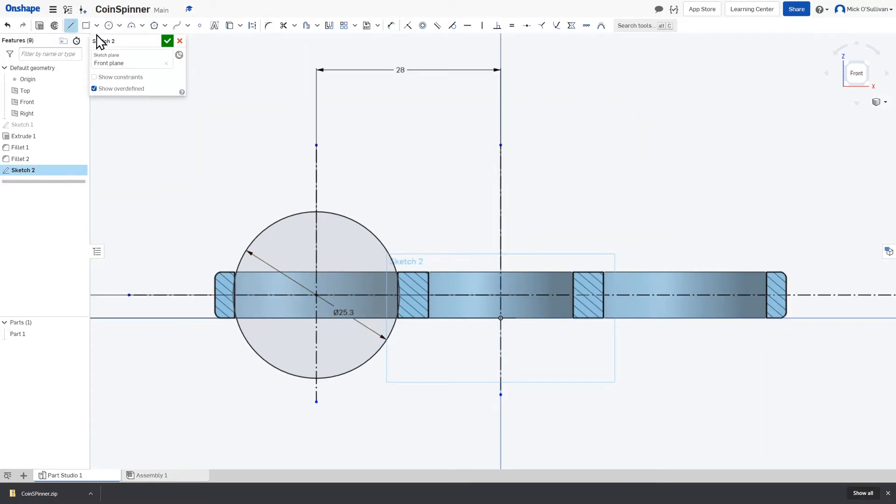
{"action": "left_click", "coordinate": [316, 212]}
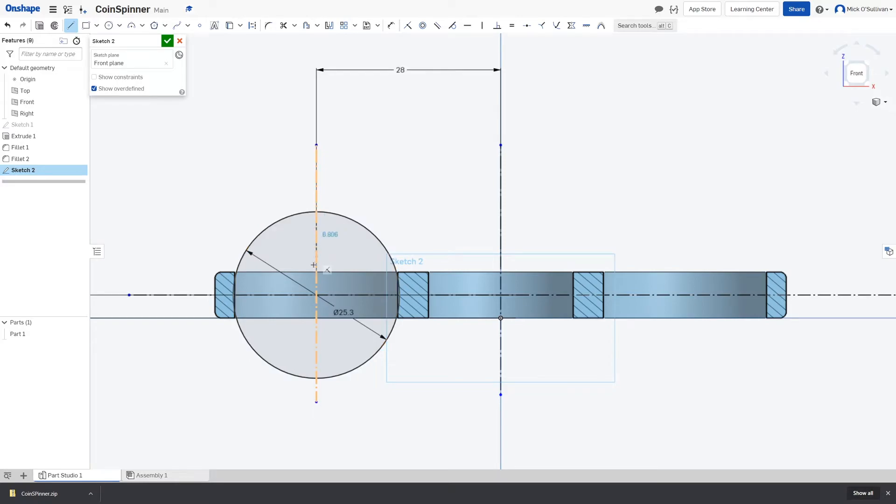
{"action": "left_click", "coordinate": [316, 379]}
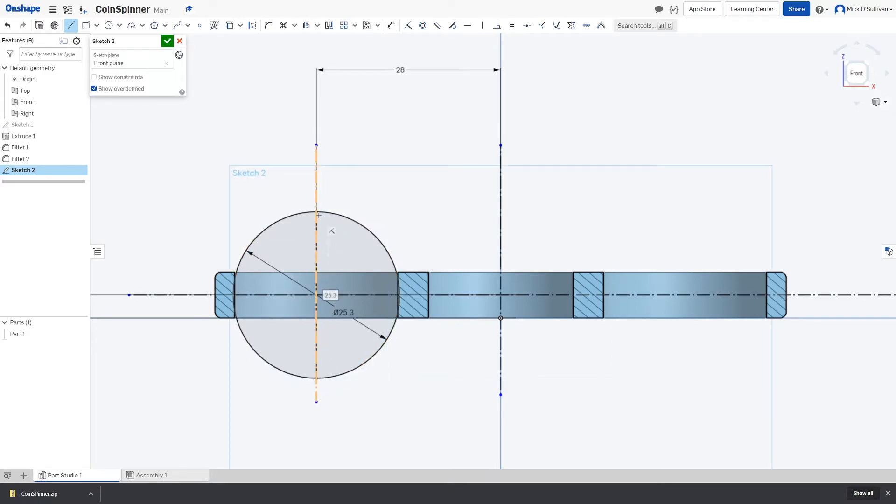
{"action": "scroll", "coordinate": [316, 211], "scroll_direction": "up", "scroll_amount": 5}
{"action": "scroll", "coordinate": [316, 211], "scroll_direction": "up", "scroll_amount": 2}
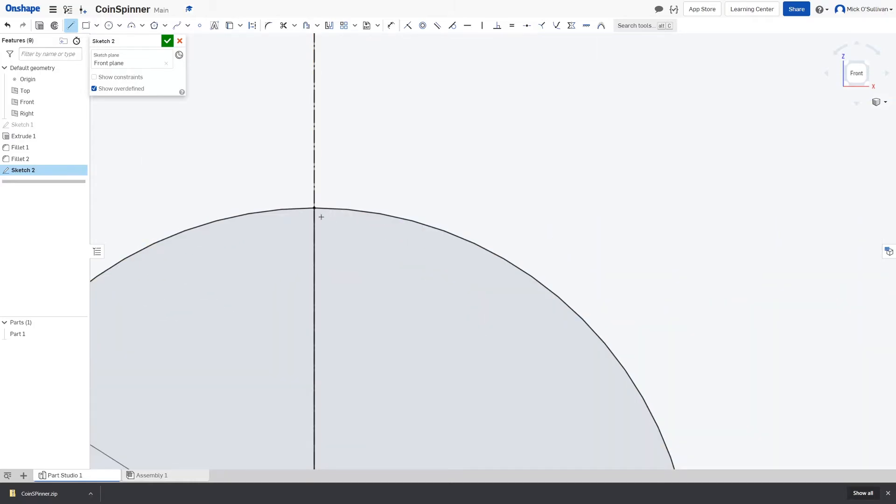
{"action": "scroll", "coordinate": [317, 214], "scroll_direction": "down", "scroll_amount": 5}
Step: Trim away the left half of the circle to leave a closed semicircle, and accept the sketch
{"action": "left_click", "coordinate": [282, 26]}
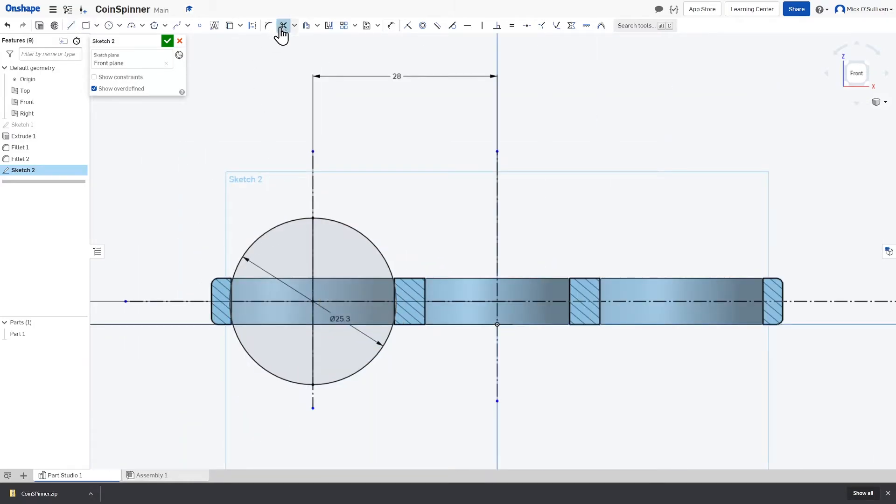
{"action": "left_click", "coordinate": [267, 233]}
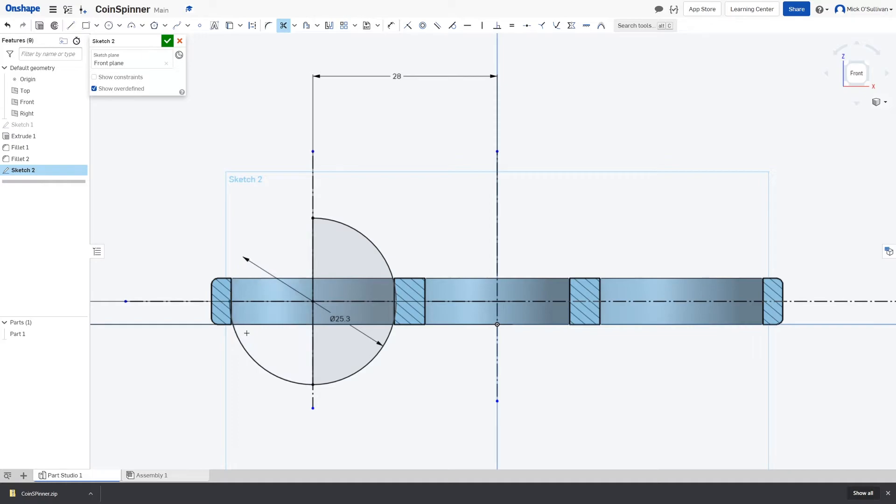
{"action": "left_click", "coordinate": [245, 349]}
{"action": "left_click", "coordinate": [168, 42]}
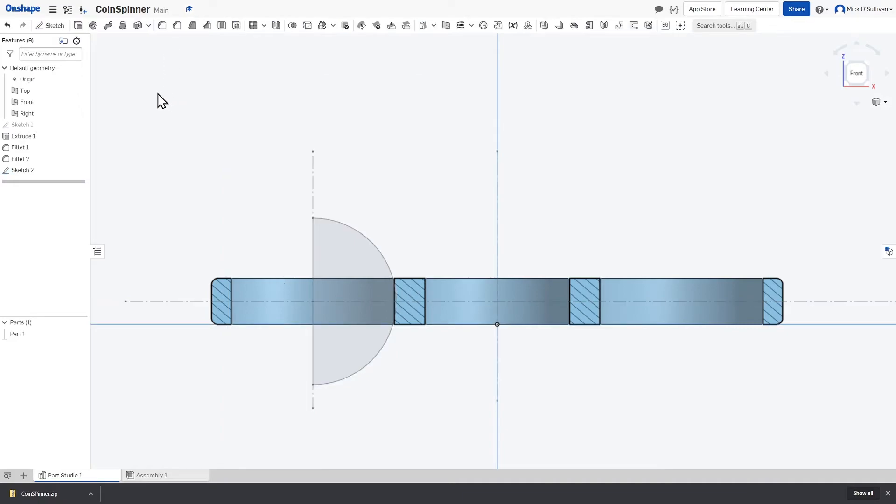
Step: Revolve the semicircular sketch region a full turn about its vertical construction line, removing material from the left ring's inner wall
{"action": "left_click", "coordinate": [94, 27]}
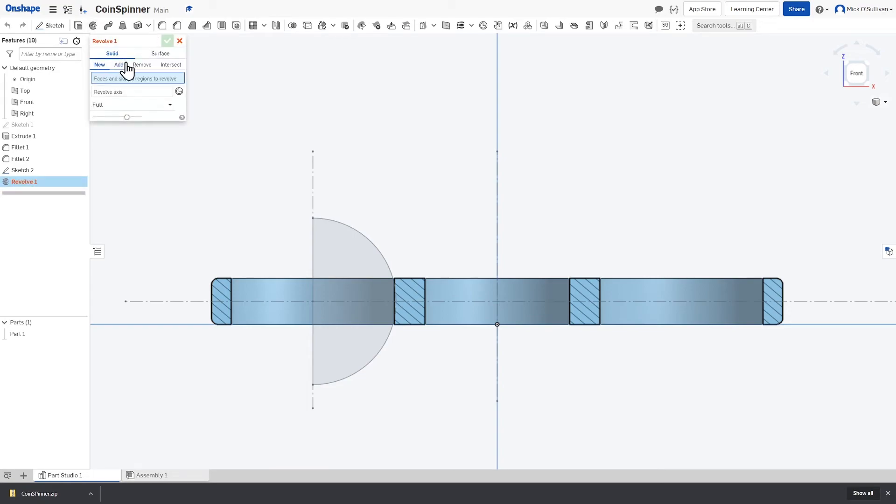
{"action": "left_click", "coordinate": [330, 231]}
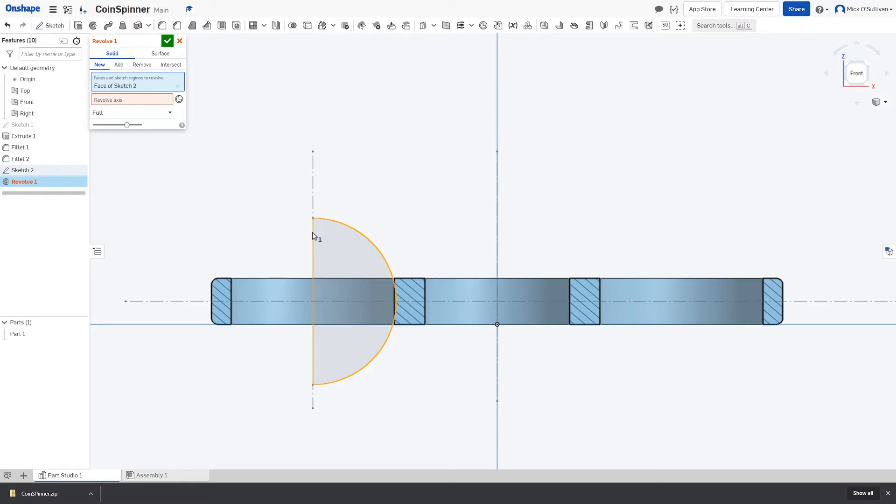
{"action": "left_click", "coordinate": [161, 101]}
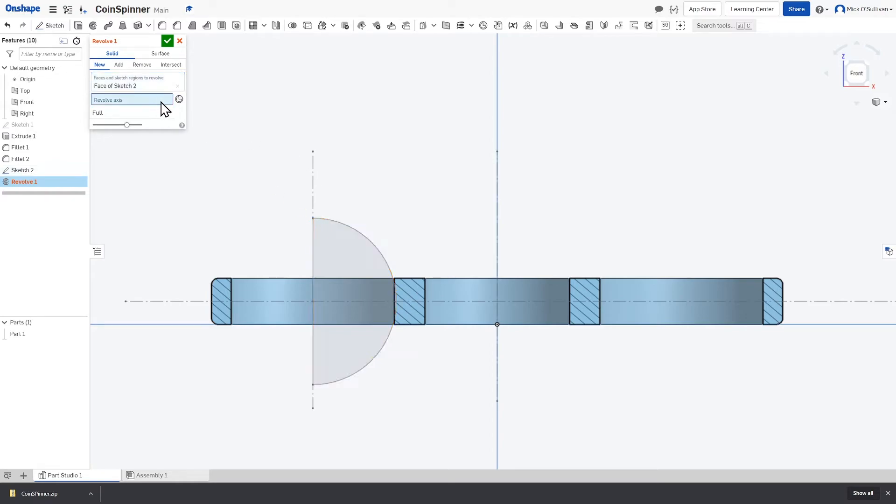
{"action": "left_click", "coordinate": [313, 189]}
{"action": "right_click_drag", "start_coordinate": [270, 224], "coordinate": [296, 236]}
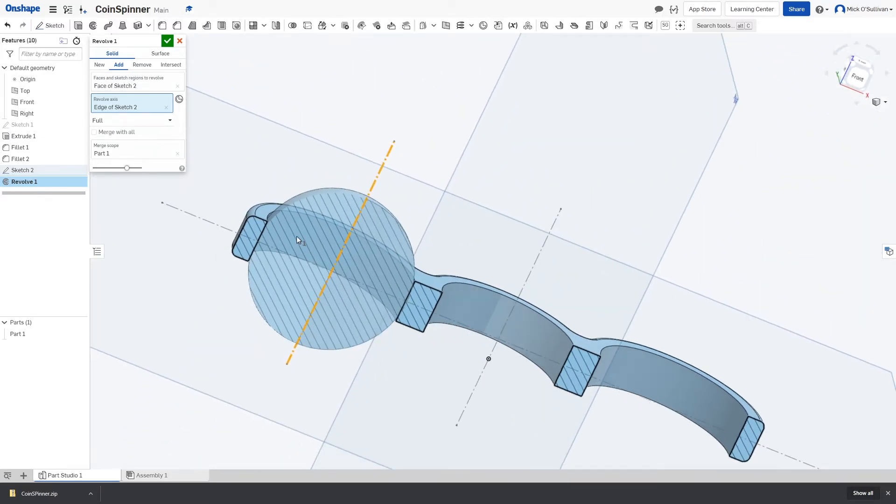
{"action": "left_click", "coordinate": [151, 67]}
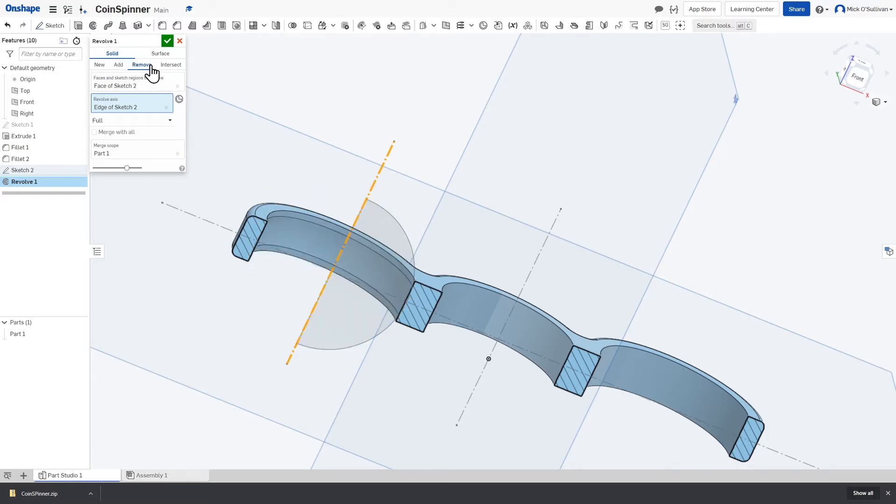
{"action": "right_click_drag", "start_coordinate": [248, 206], "coordinate": [282, 208]}
{"action": "scroll", "coordinate": [421, 249], "scroll_direction": "up", "scroll_amount": 5}
{"action": "scroll", "coordinate": [419, 247], "scroll_direction": "up", "scroll_amount": 3}
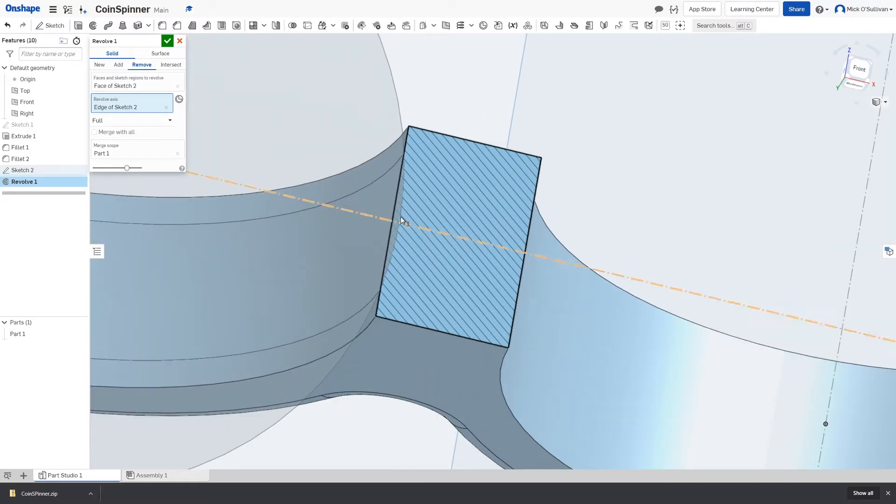
{"action": "scroll", "coordinate": [384, 267], "scroll_direction": "down", "scroll_amount": 5}
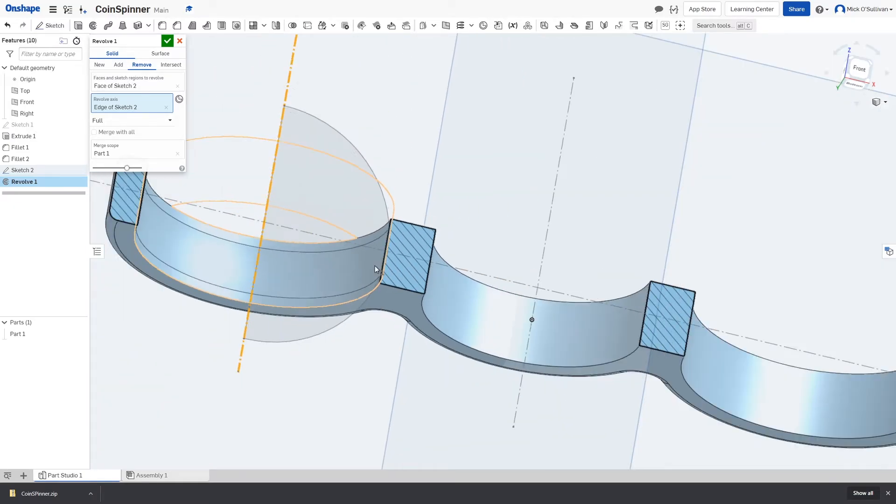
{"action": "left_click", "coordinate": [168, 42]}
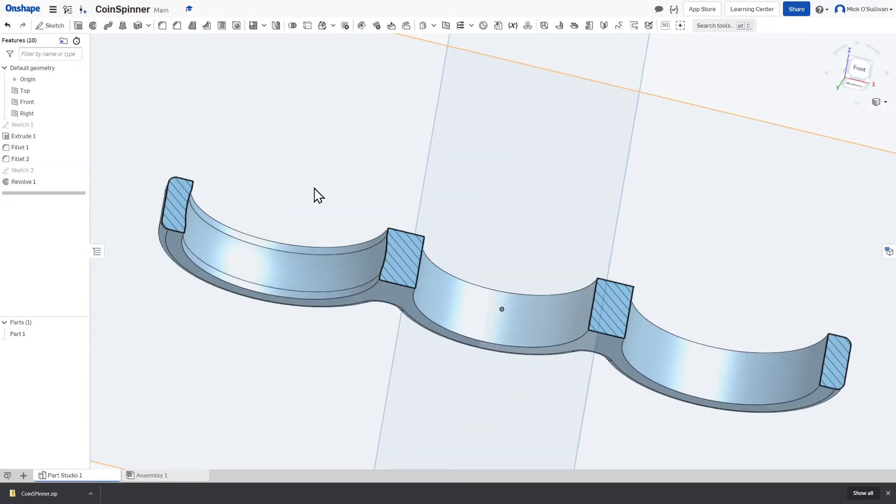
Step: Mirror the revolved cut as a feature across the Right plane onto the opposite outer ring
{"action": "right_click_drag", "start_coordinate": [336, 214], "coordinate": [430, 177]}
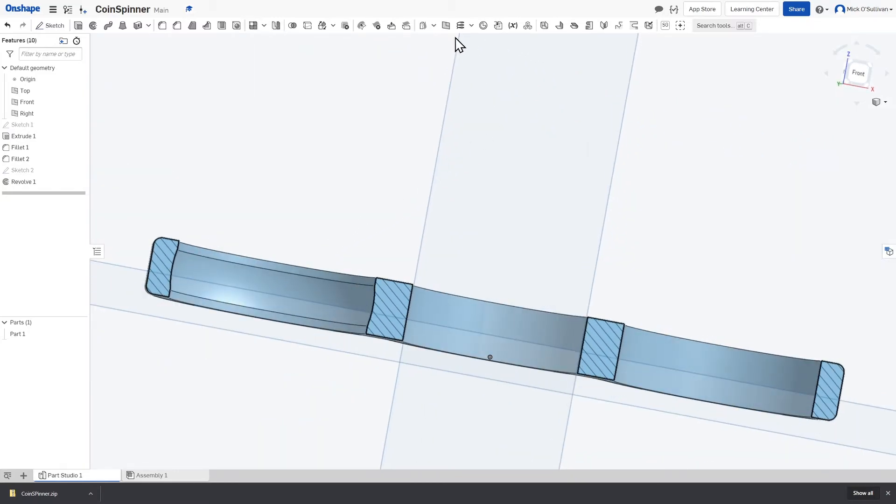
{"action": "left_click", "coordinate": [858, 77]}
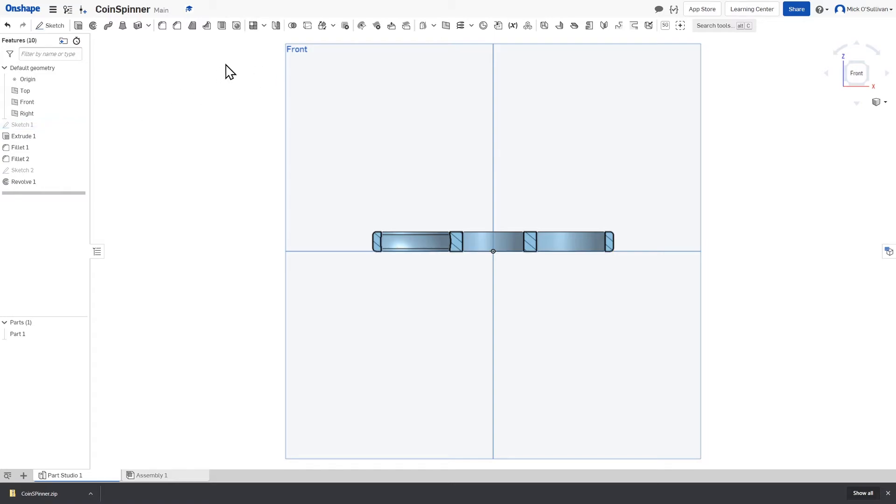
{"action": "left_click", "coordinate": [276, 29]}
{"action": "left_click", "coordinate": [163, 56]}
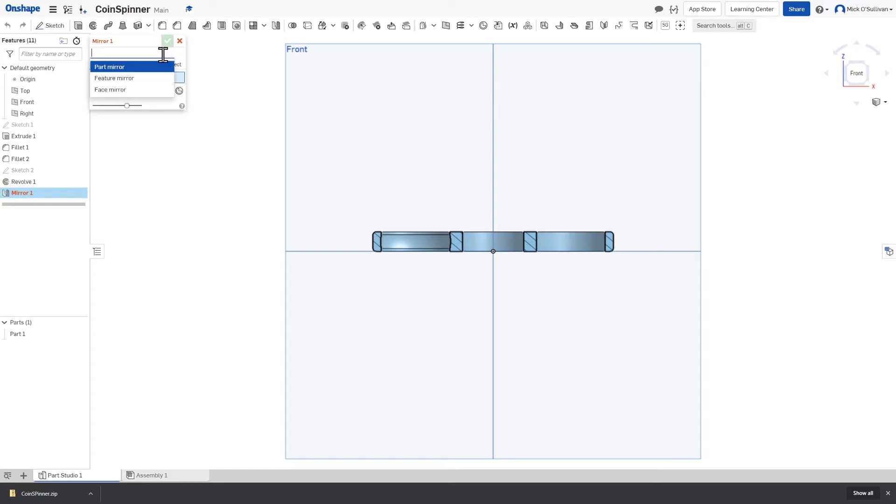
{"action": "left_click", "coordinate": [137, 78]}
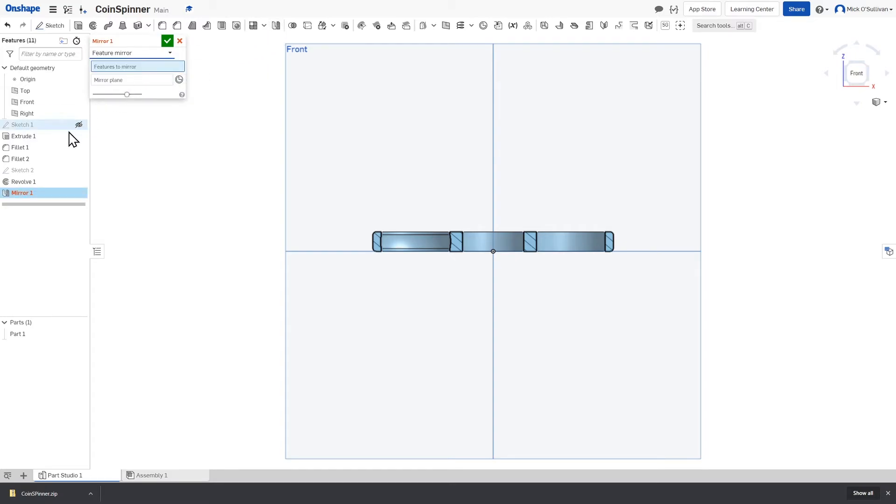
{"action": "left_click", "coordinate": [38, 181]}
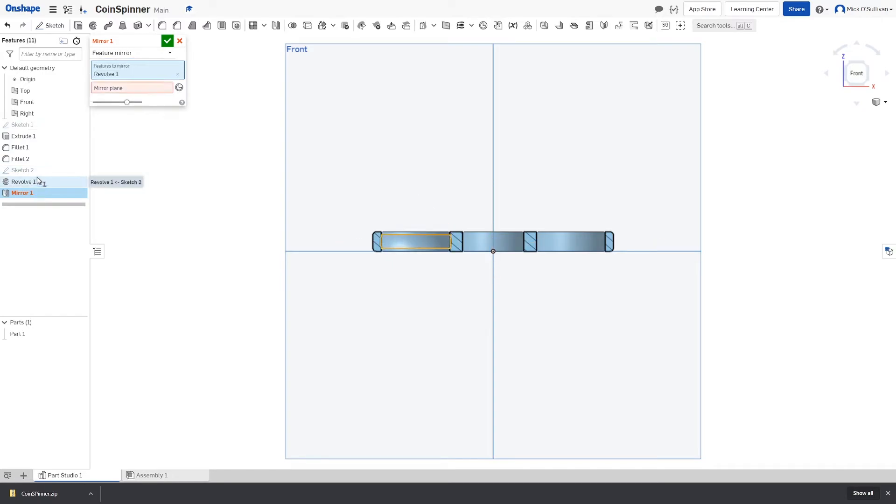
{"action": "left_click", "coordinate": [158, 90]}
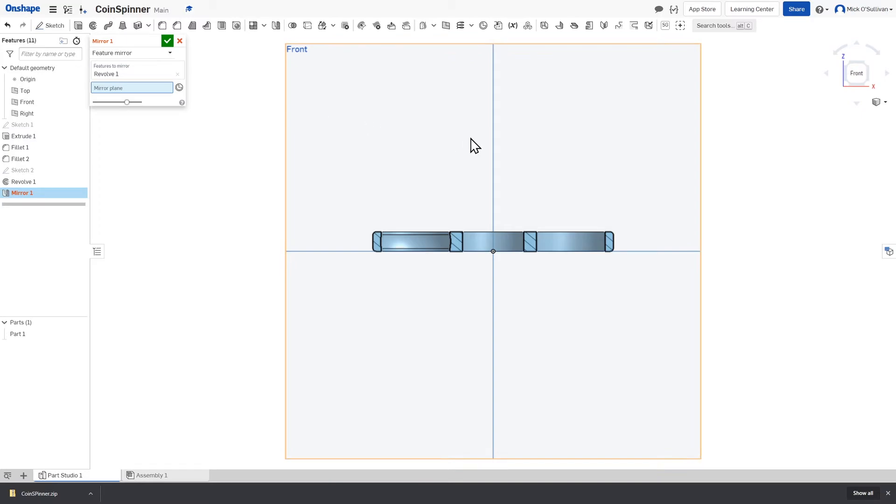
{"action": "left_click", "coordinate": [493, 149]}
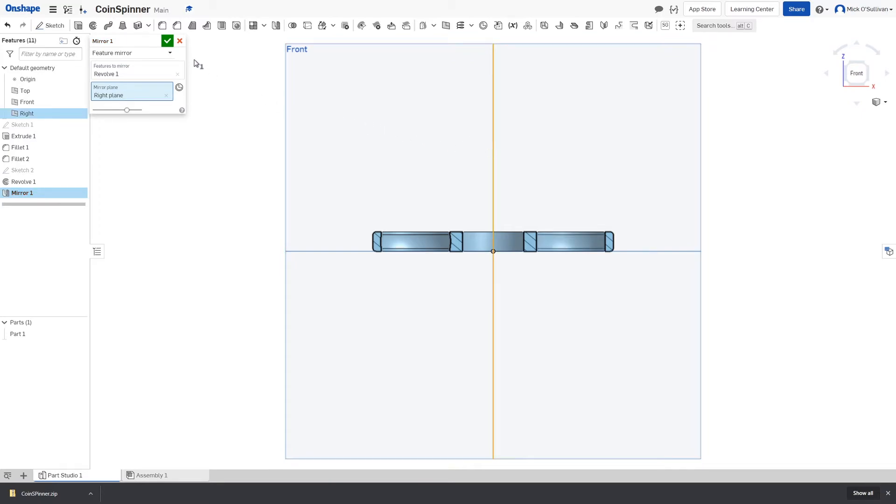
{"action": "left_click", "coordinate": [167, 41]}
Step: Turn off the section view and inspect the complete three-ring spinner at an angle
{"action": "key", "text": "shift+7"}
{"action": "right_click_drag", "start_coordinate": [416, 216], "coordinate": [456, 214]}
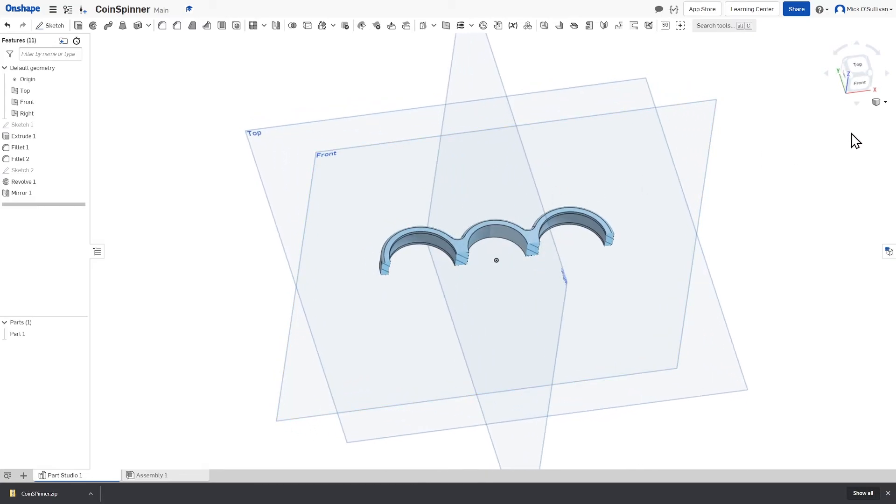
{"action": "left_click", "coordinate": [878, 103]}
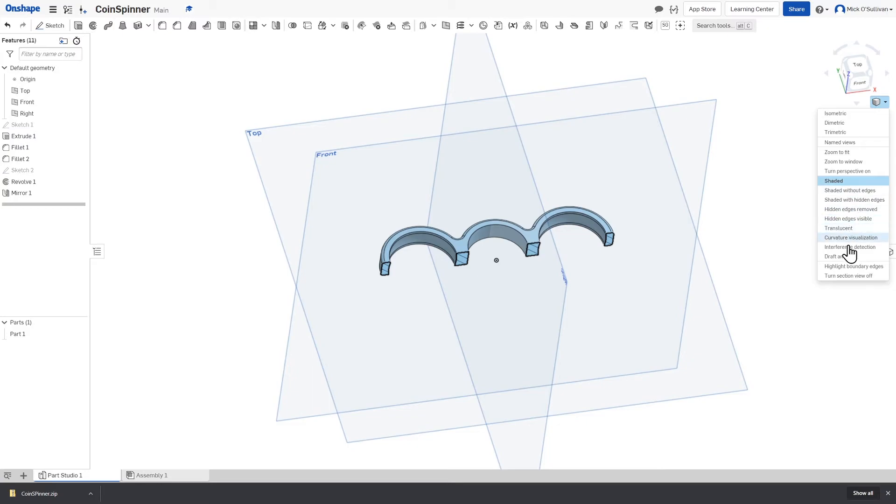
{"action": "left_click", "coordinate": [855, 277]}
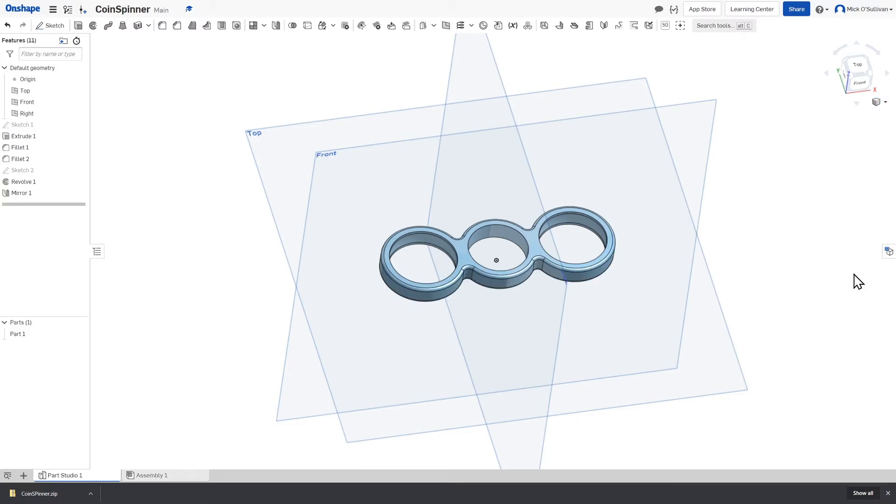
{"action": "right_click_drag", "start_coordinate": [681, 286], "coordinate": [644, 285]}
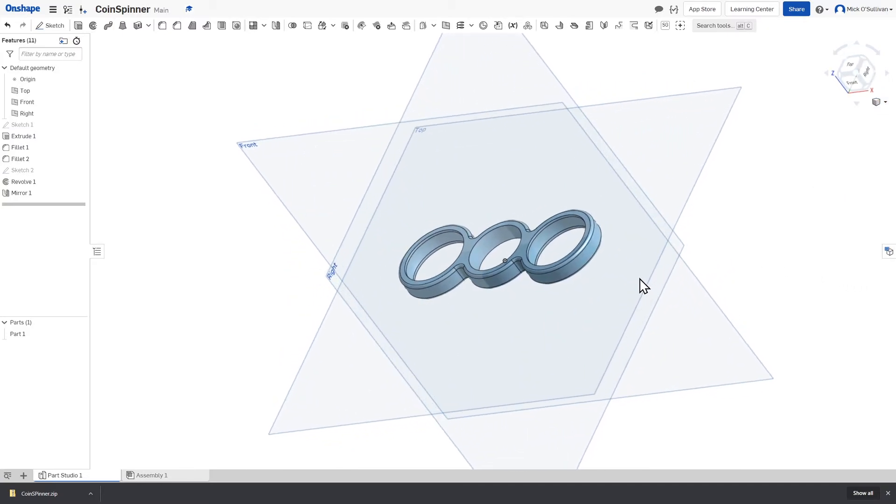
{"action": "middle_click_drag", "start_coordinate": [641, 283], "coordinate": [577, 294]}
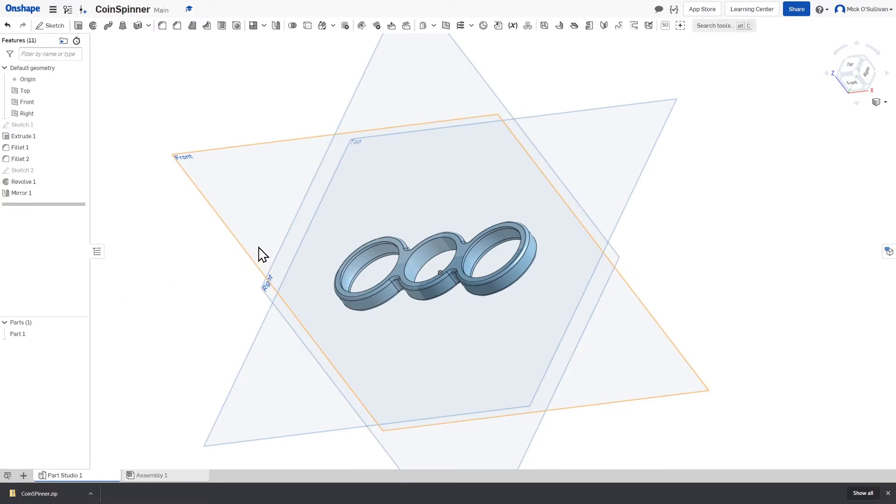
Step: Export the part studio as a binary STL in millimetres at medium resolution, named CoinSpinner2020
{"action": "right_click", "coordinate": [95, 474]}
{"action": "left_click", "coordinate": [95, 465]}
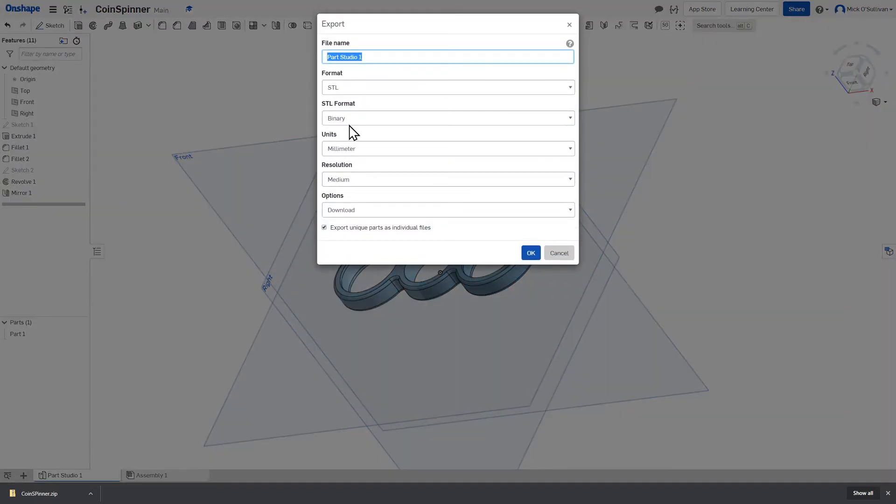
{"action": "type", "text": "CoinSpinner2020"}
{"action": "left_click", "coordinate": [530, 253]}
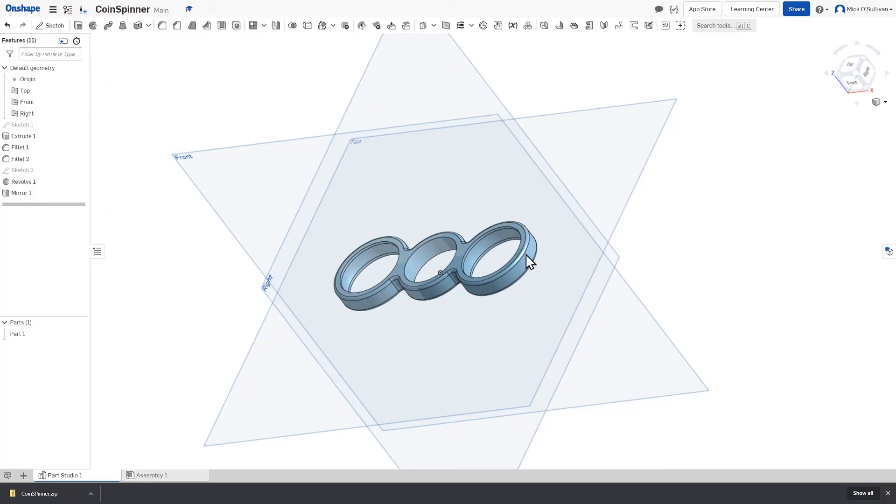